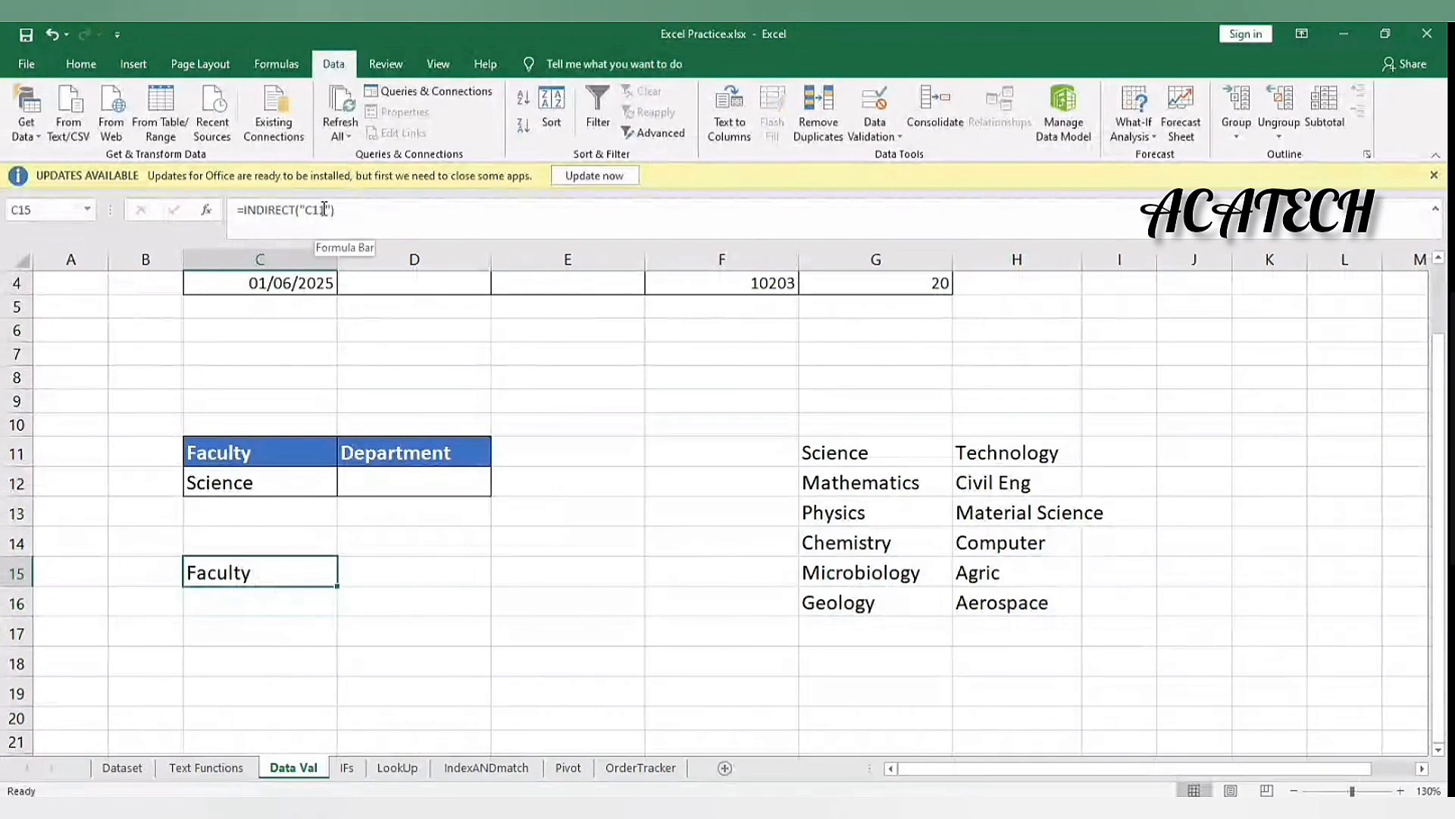
Change the INDIRECT formula in cell C15 to reference "C12" and accept its function arguments.
click(325, 209)
key(shift+F3)
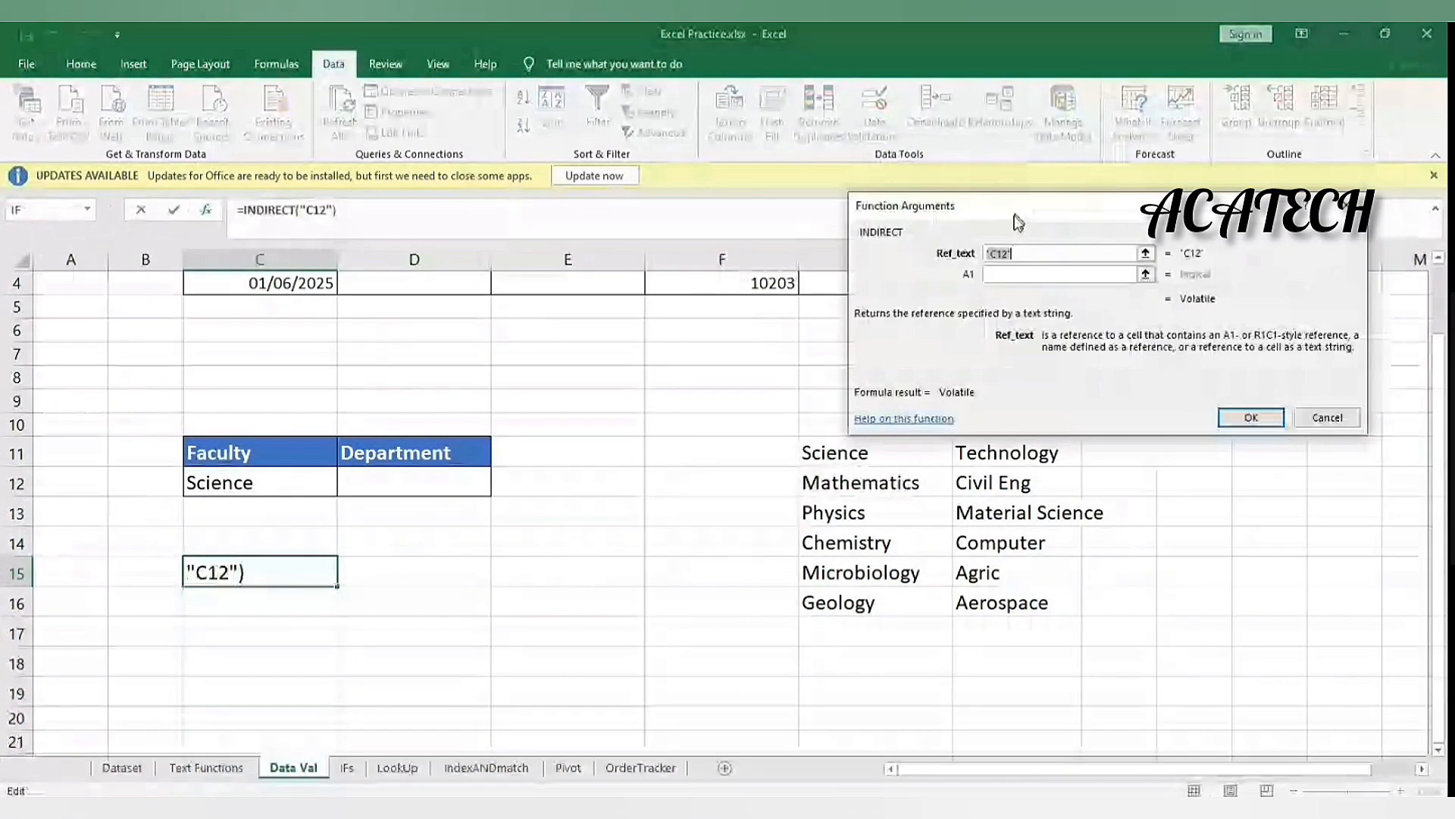
drag(1018, 221, 1014, 231)
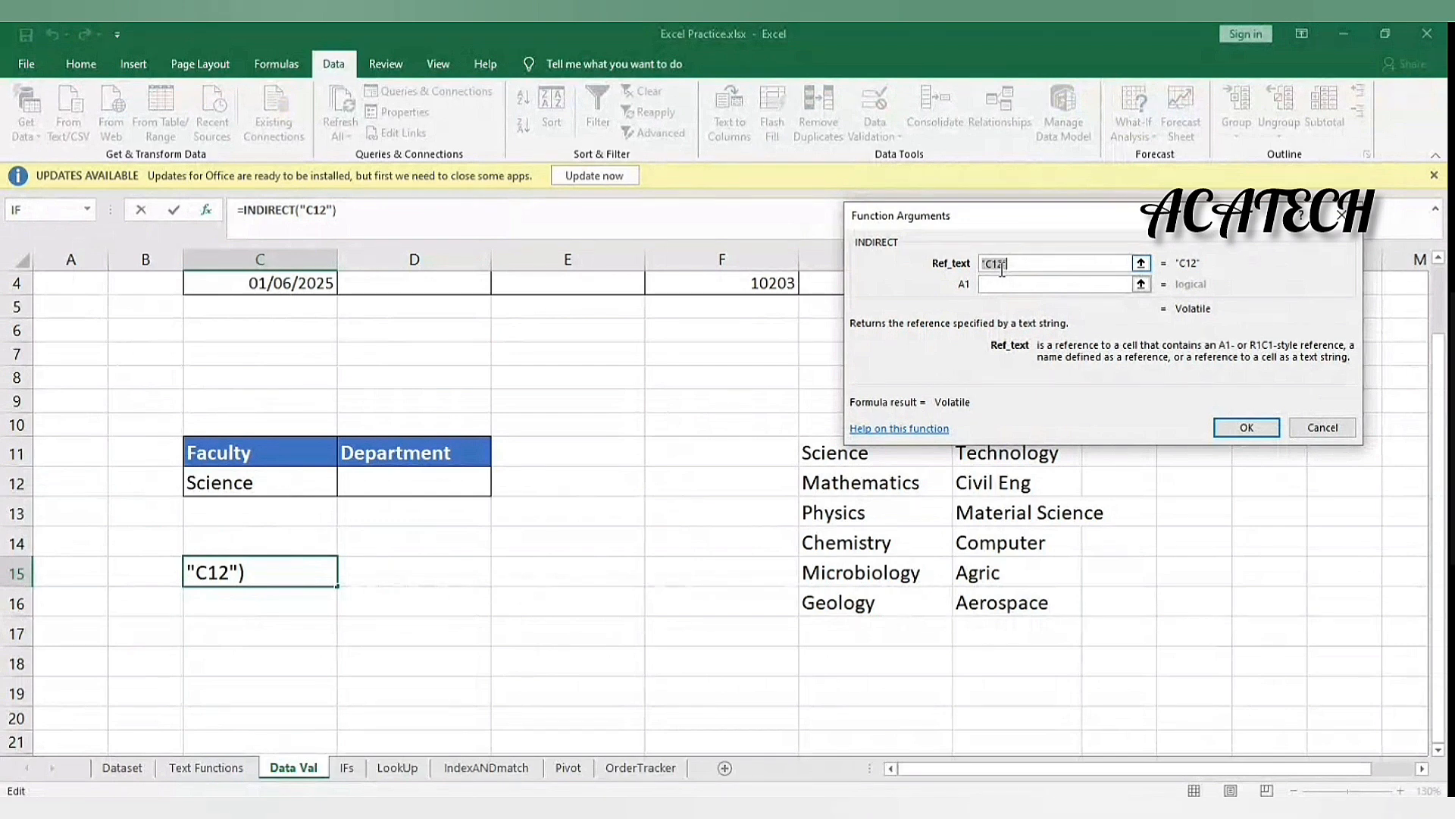
click(1247, 427)
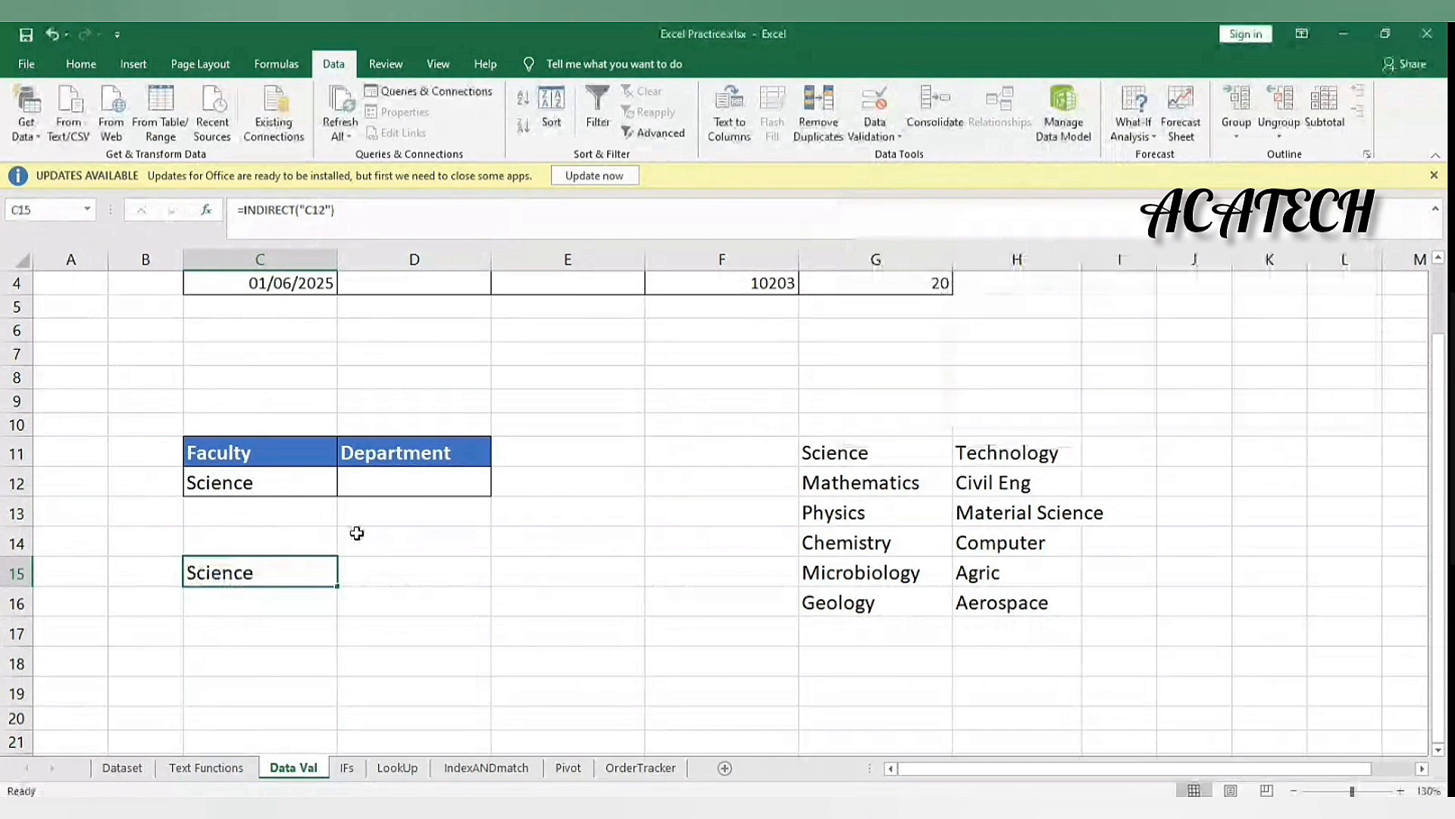
Compare cell C12 with the INDIRECT formula in C15 and examine the formula's quoted reference text.
click(312, 484)
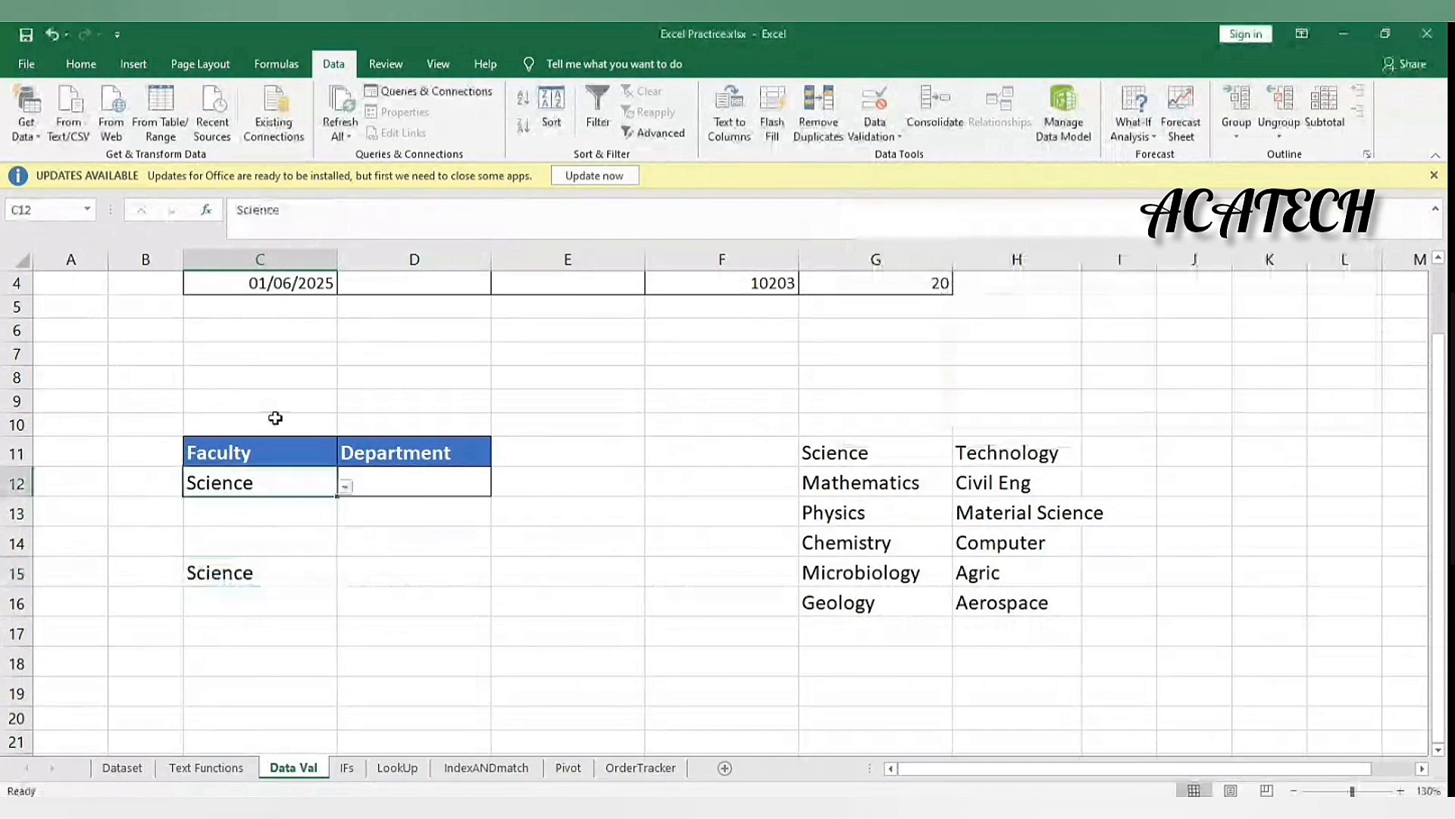
click(258, 572)
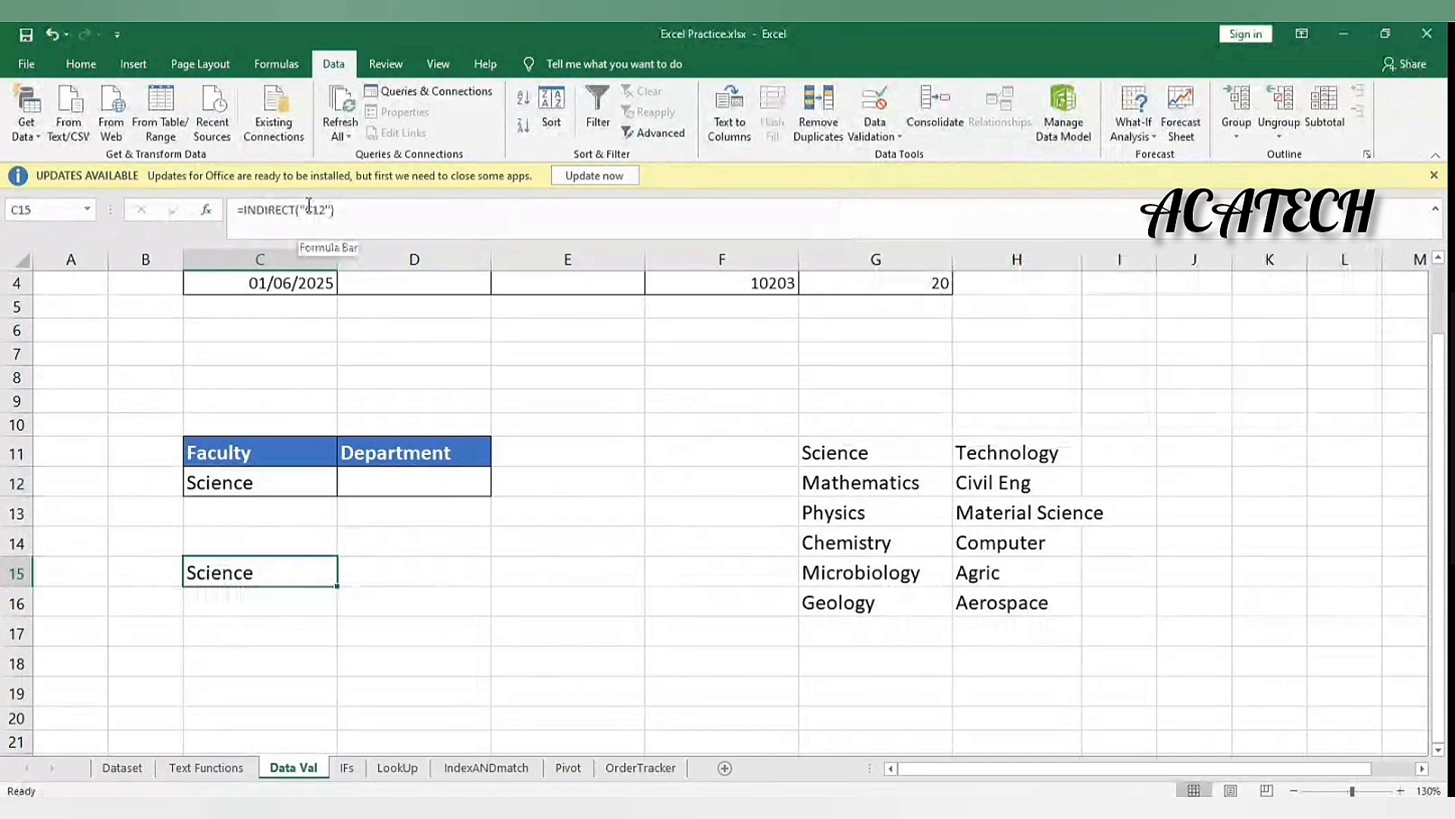
click(308, 205)
drag(301, 210, 330, 210)
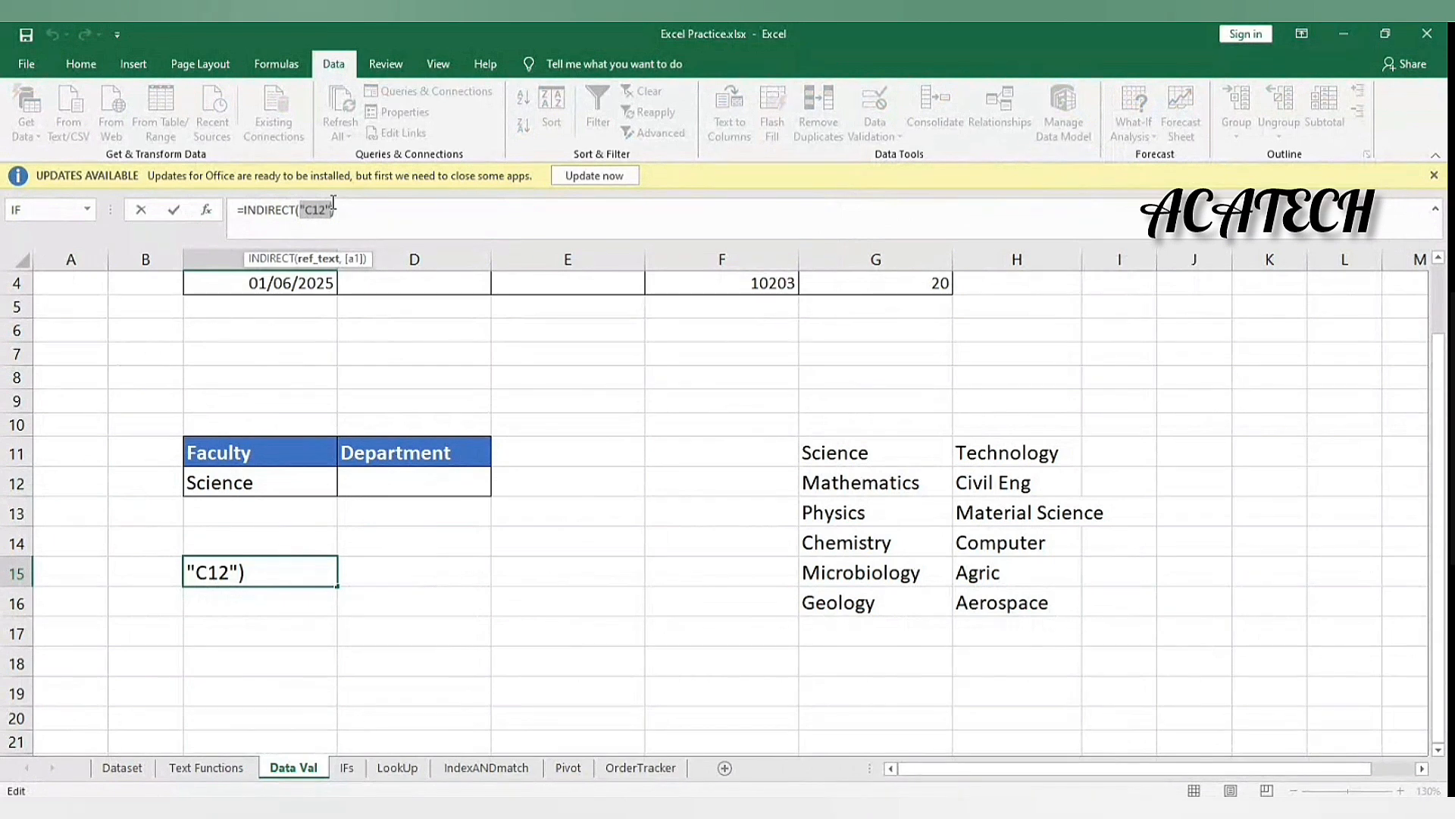
click(347, 217)
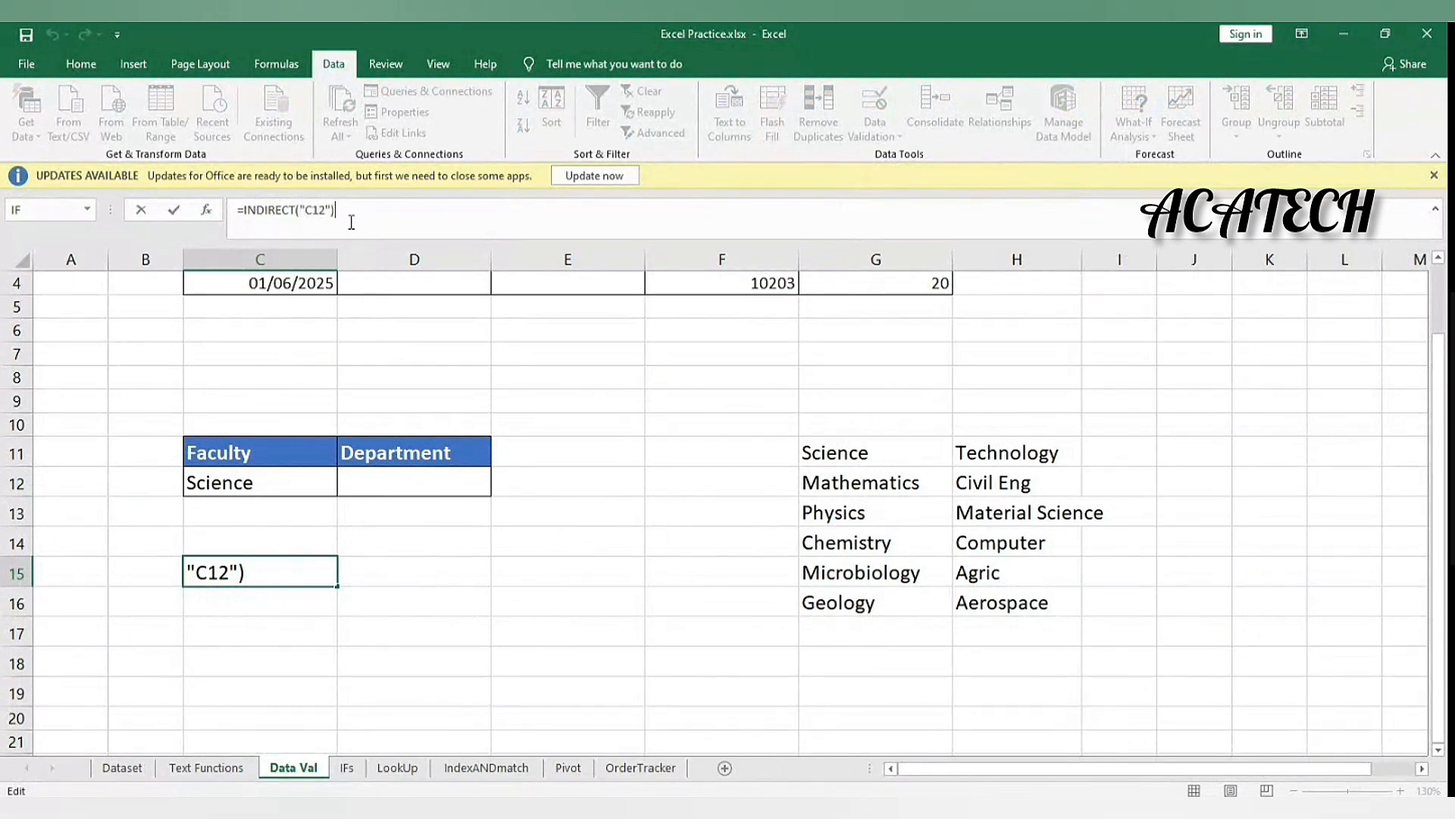
key(Return)
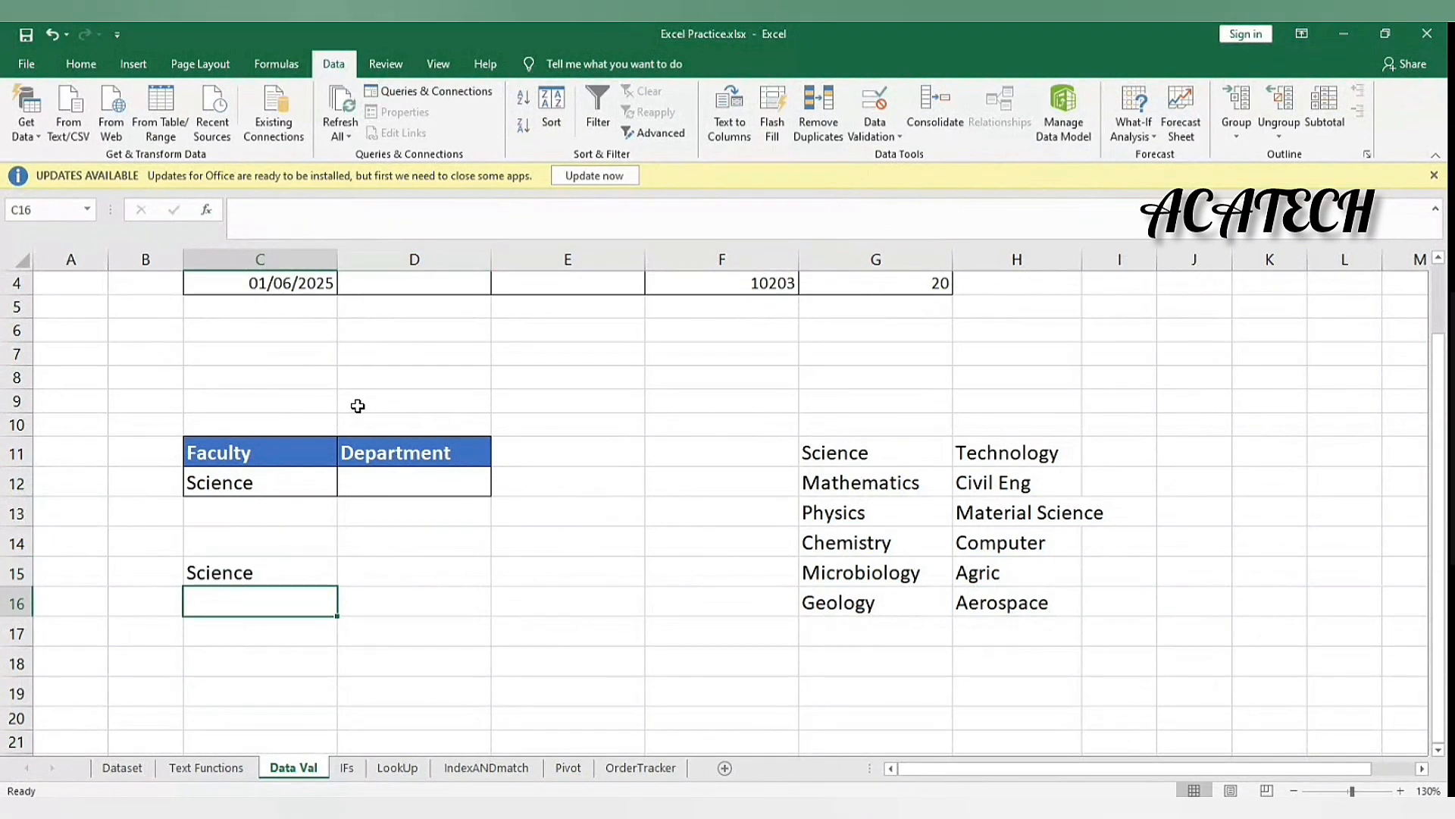
Enter the direct reference =C12 in cell C16 and compare it with the INDIRECT formula in C15.
text(=)
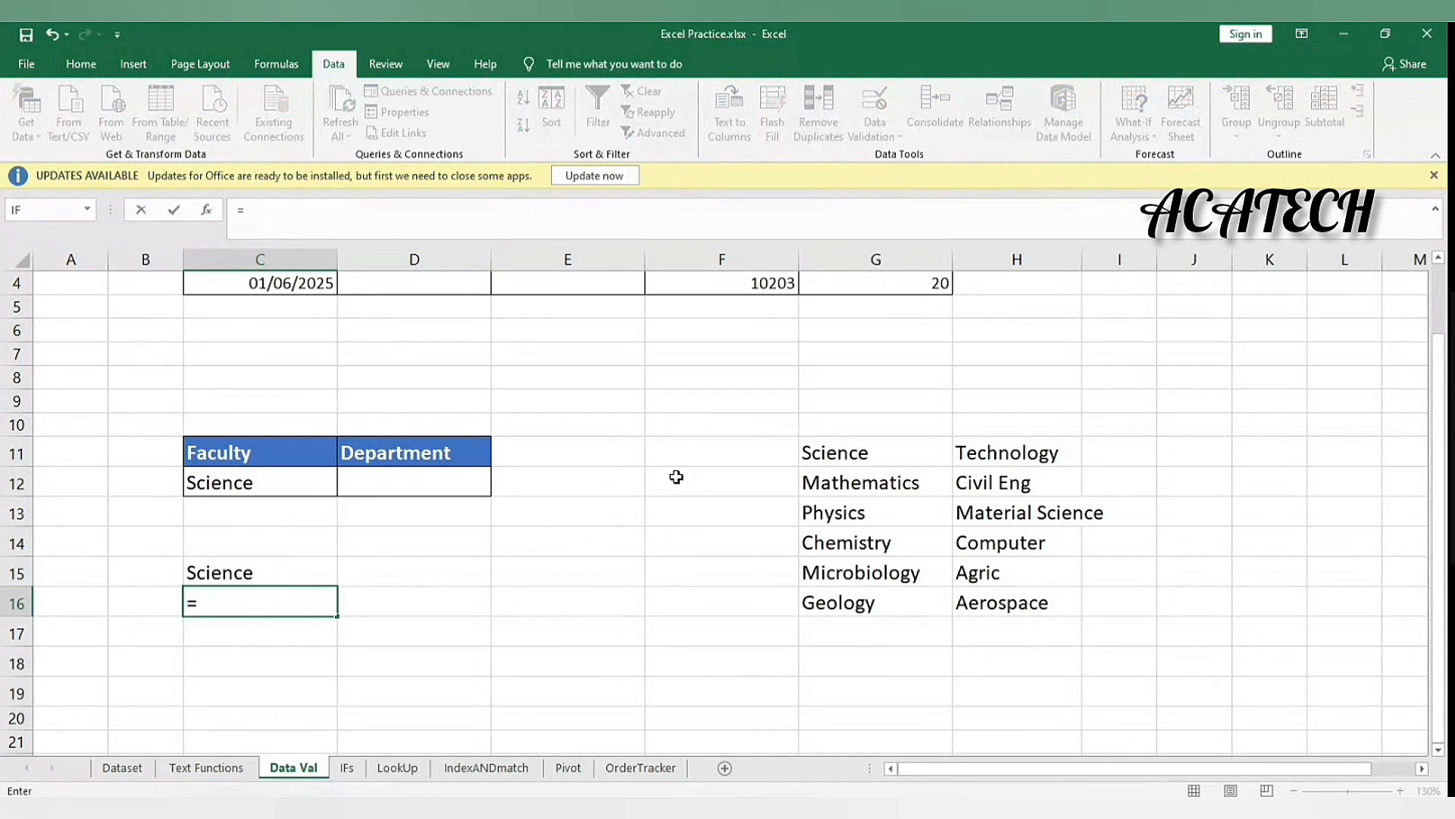
click(269, 484)
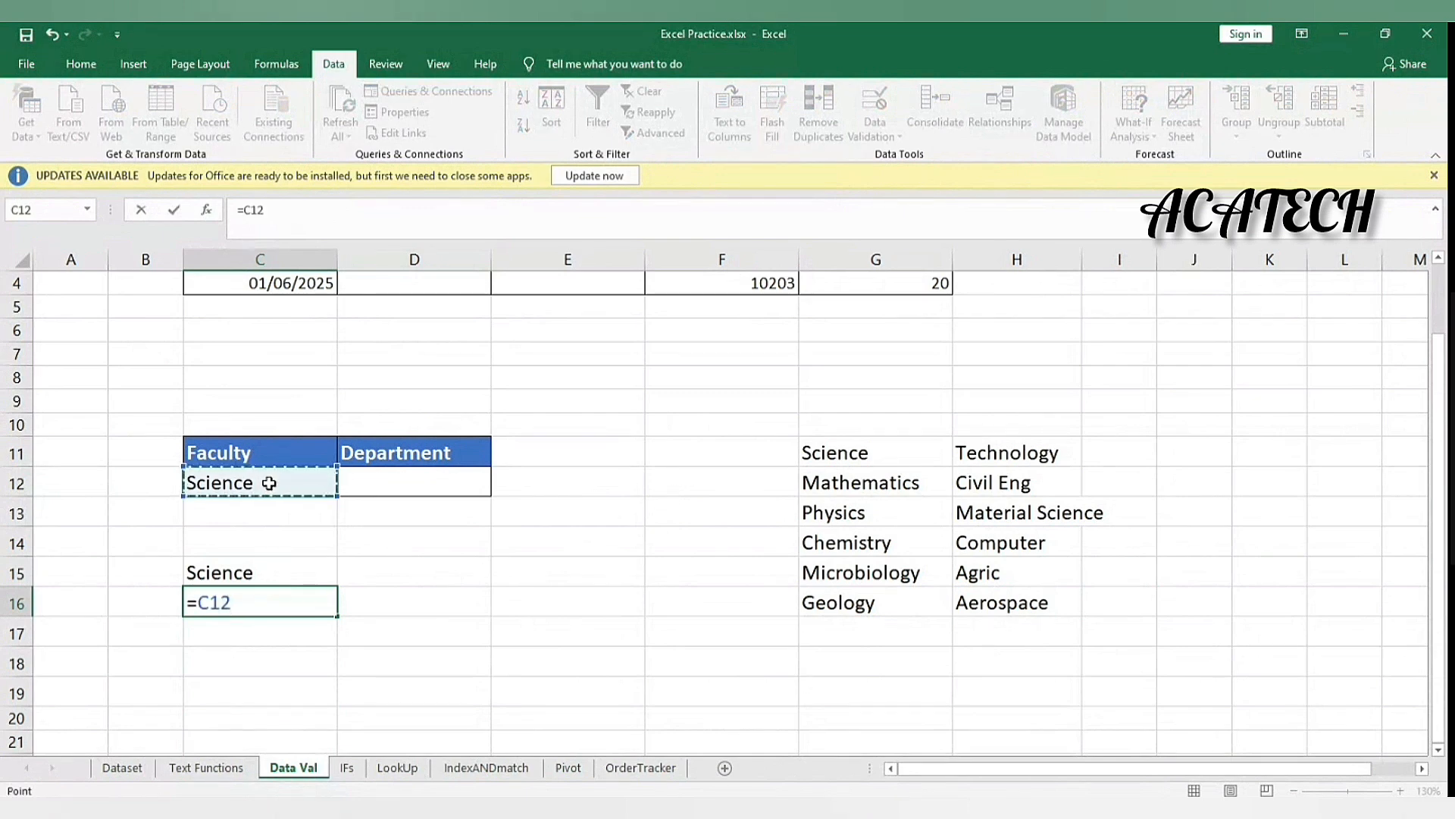
key(Return)
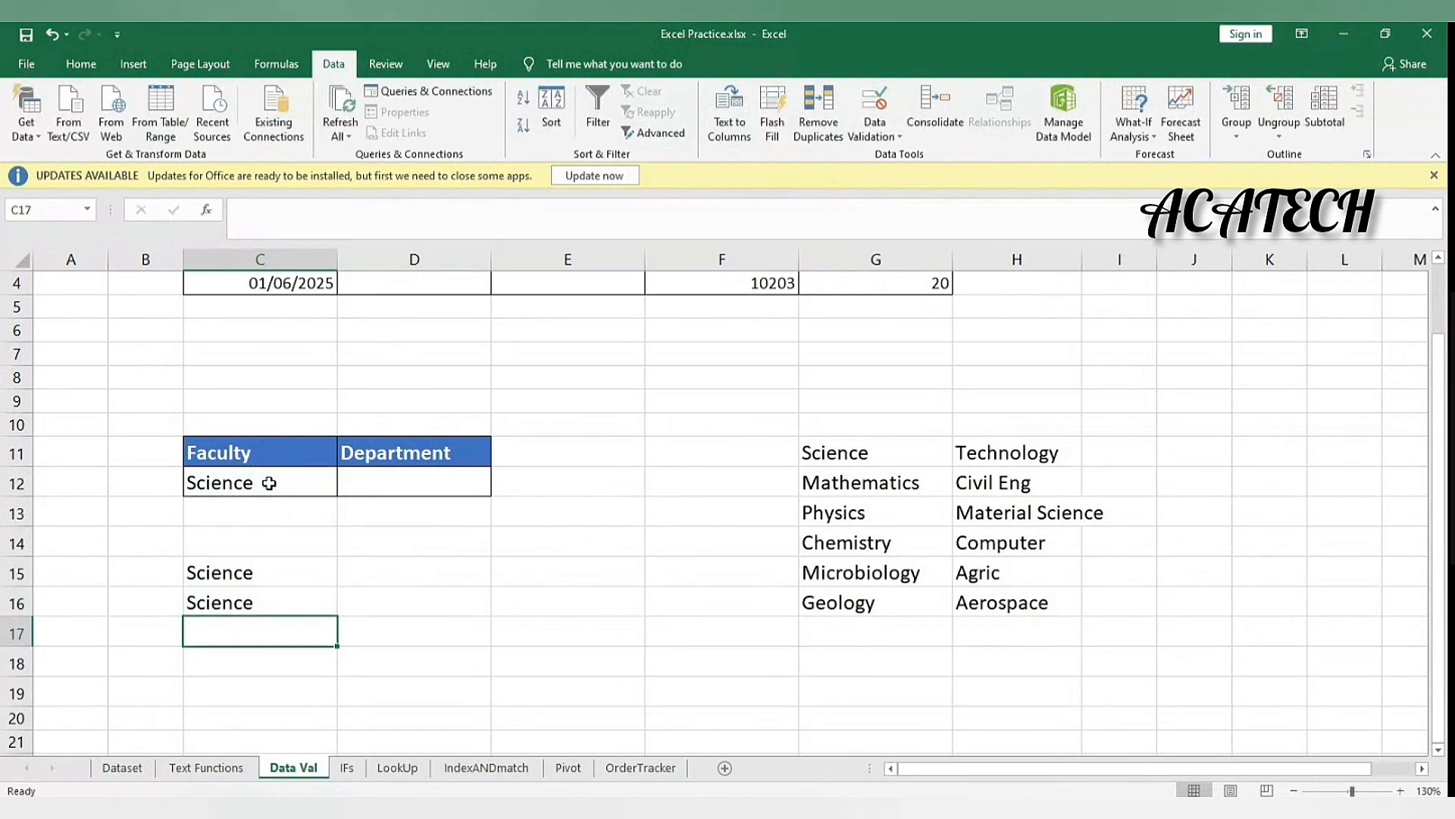
click(309, 593)
click(311, 571)
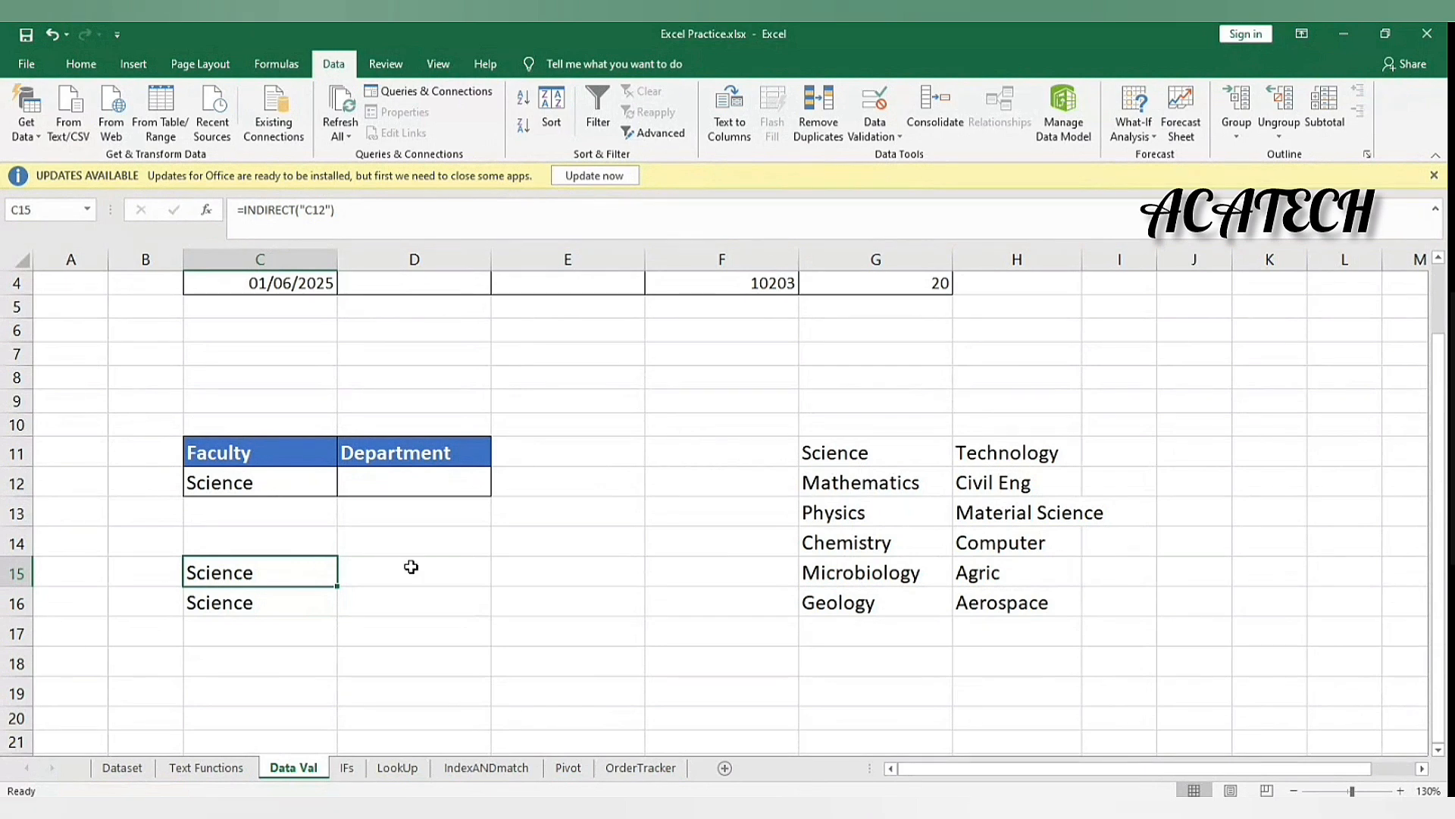
Examine the department lists under Science and Technology and check the range names assigned to them.
click(838, 458)
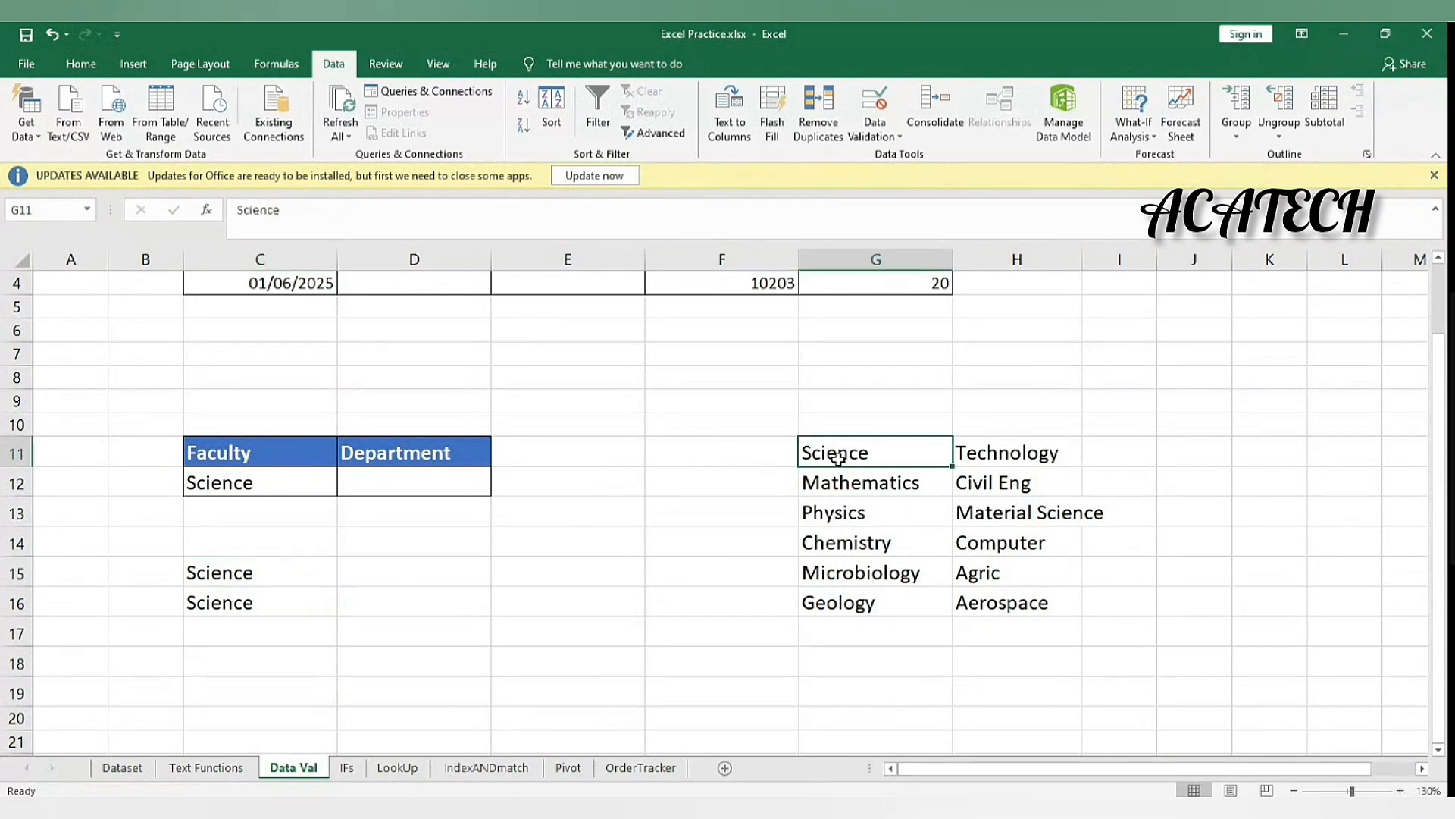
drag(838, 478, 873, 607)
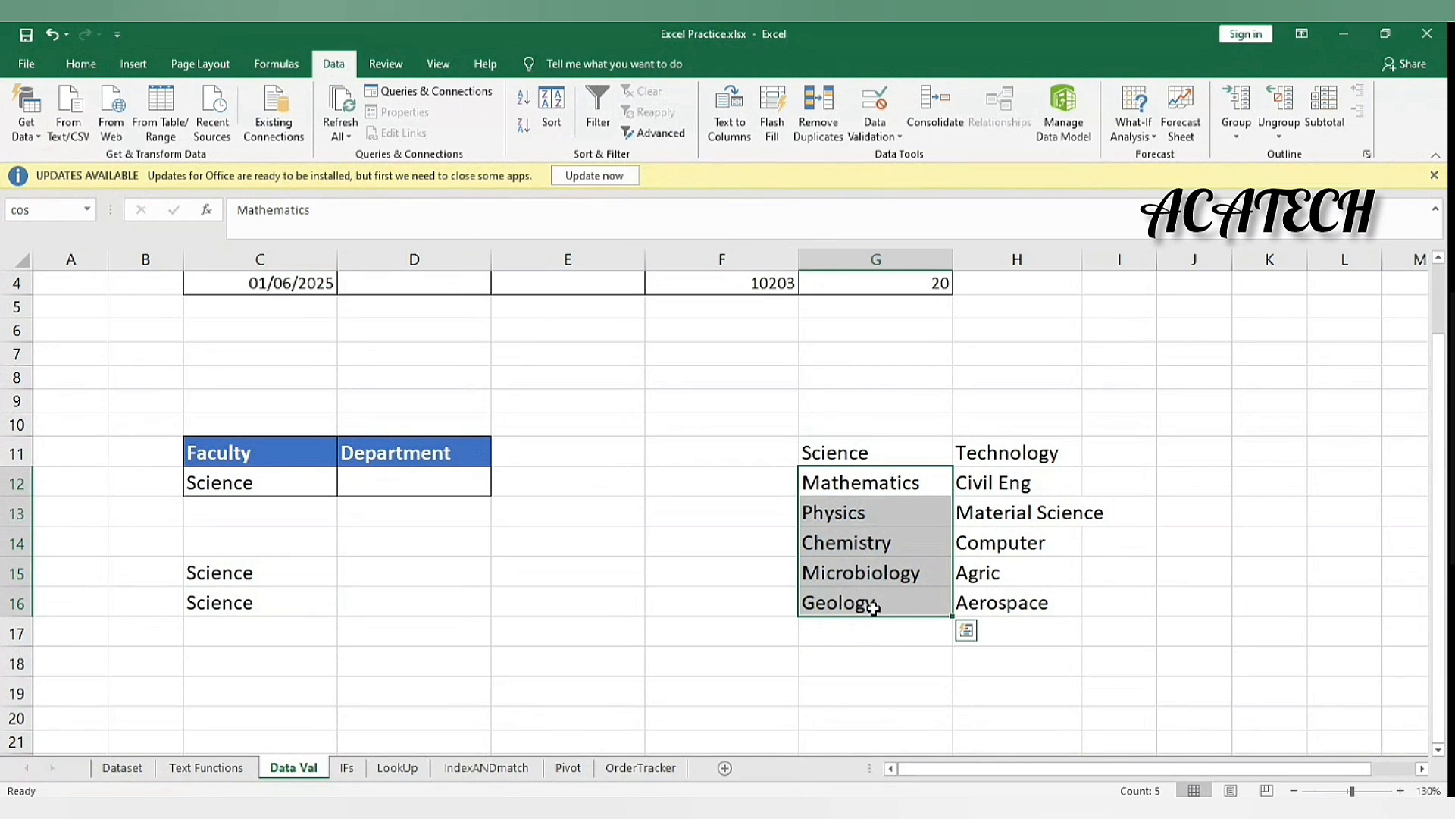
click(902, 512)
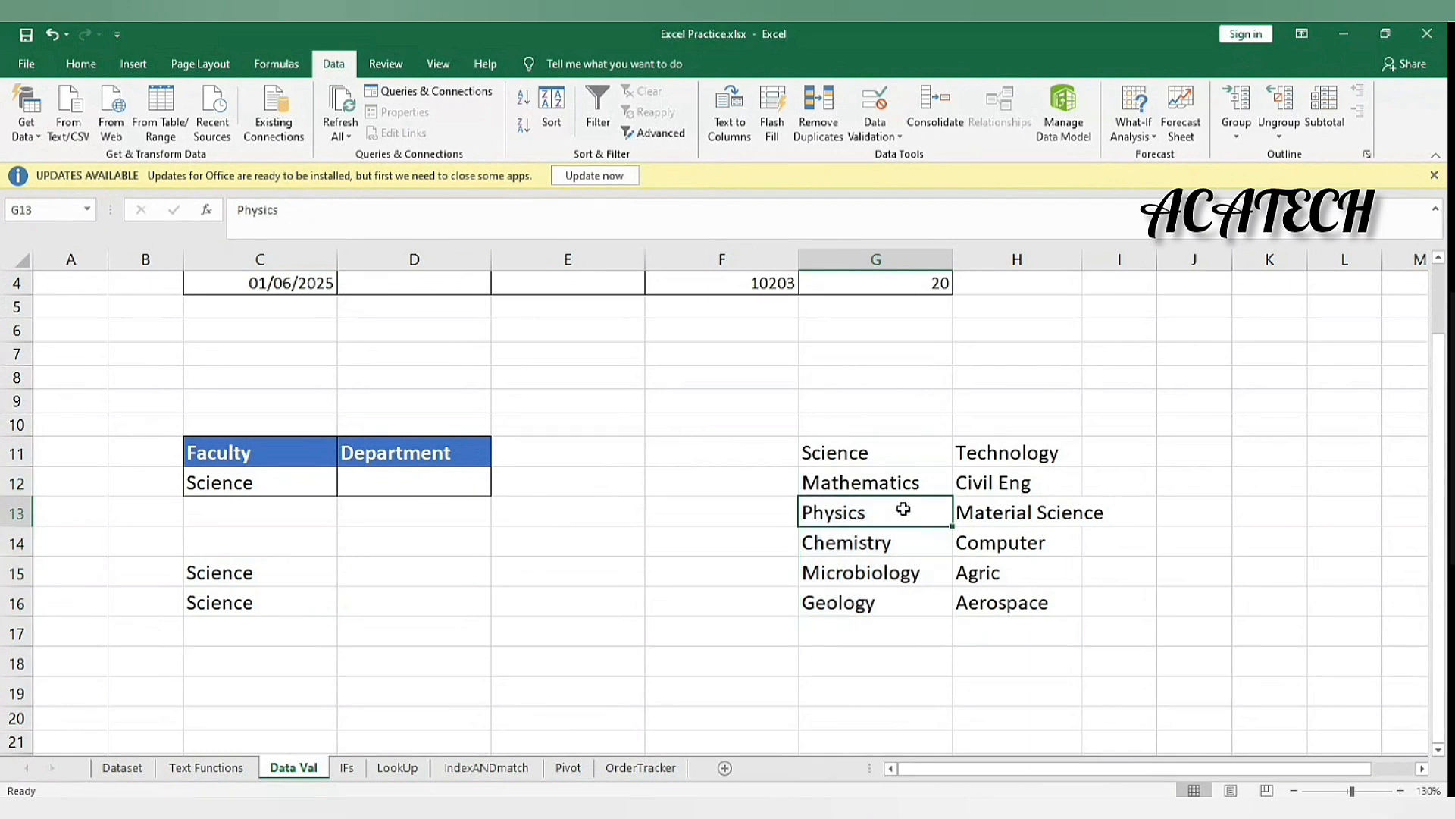
drag(984, 477, 993, 606)
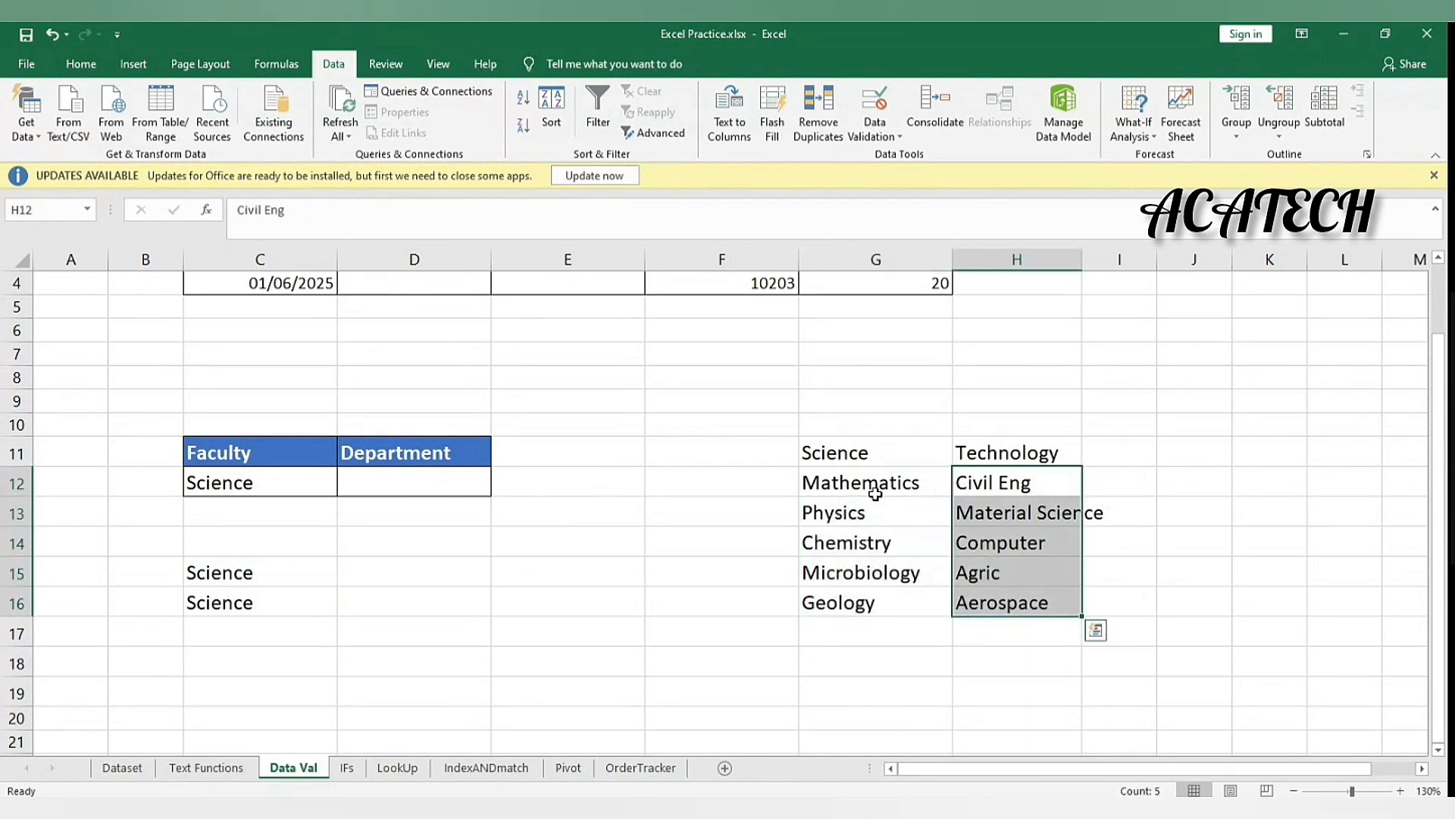
drag(872, 488, 839, 601)
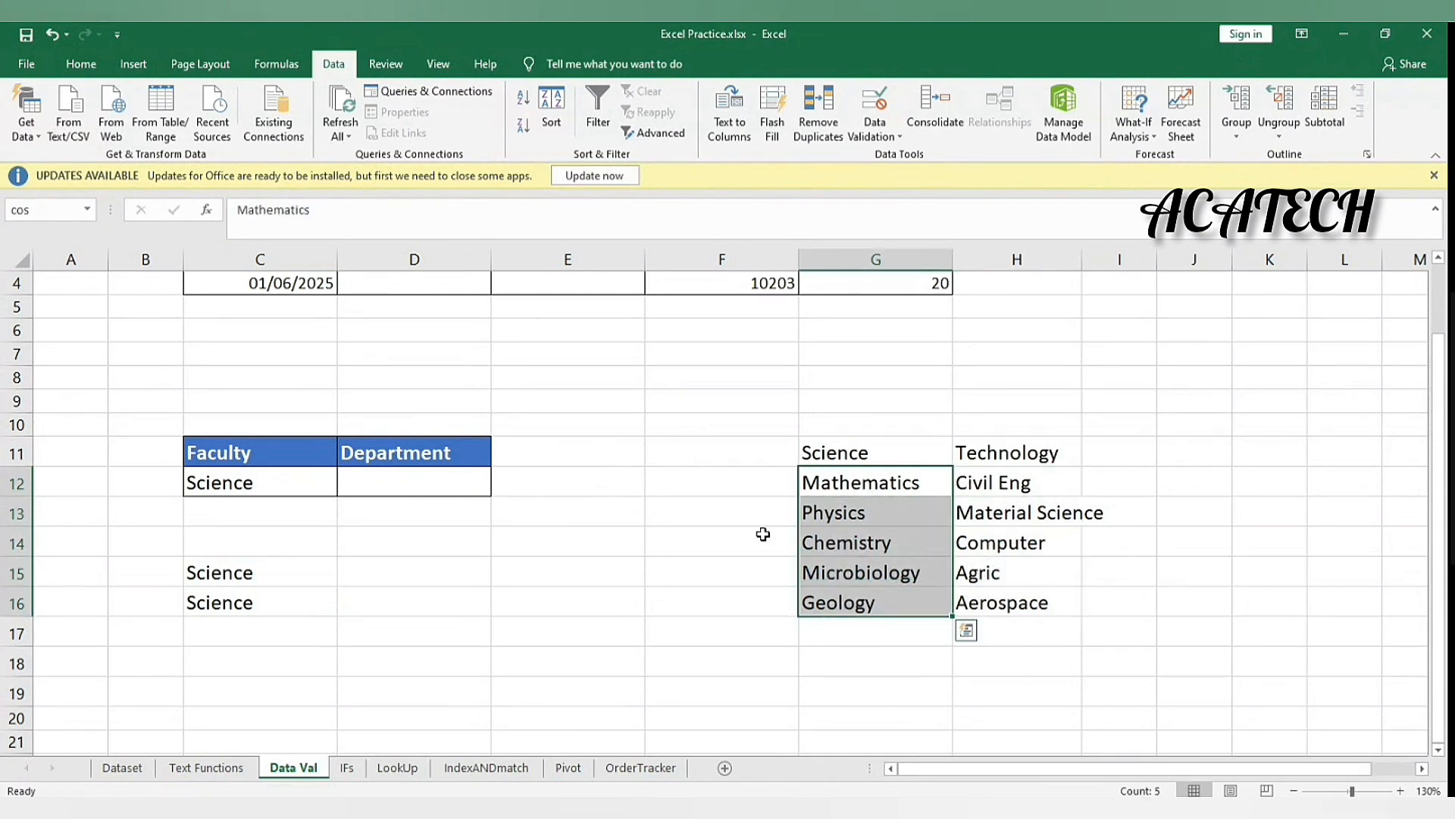
click(62, 212)
key(BackSpace)
click(723, 432)
drag(978, 485, 1000, 610)
click(770, 511)
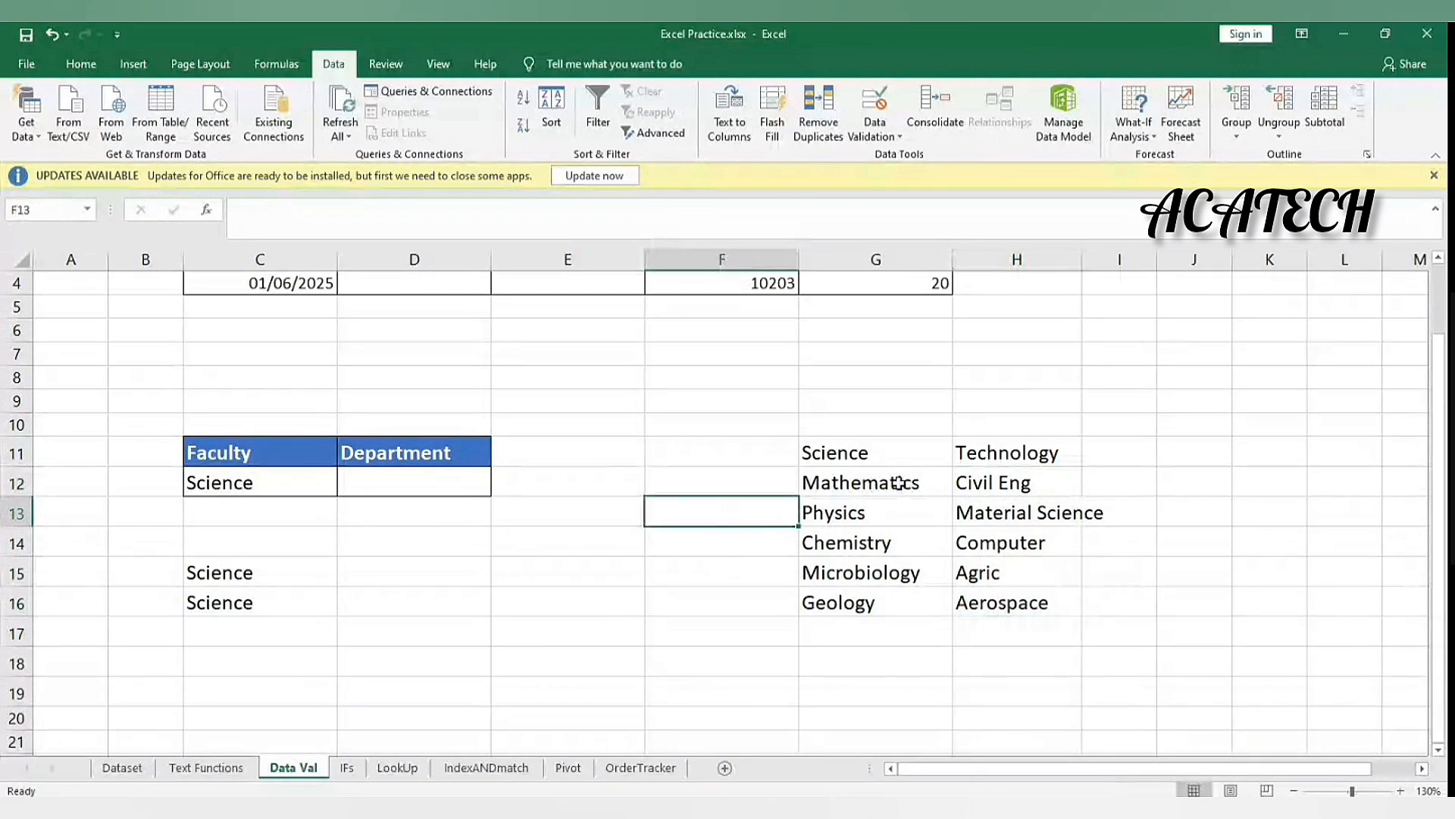
Assign the range name Science to the Science departments in G12:G16.
drag(906, 480, 880, 589)
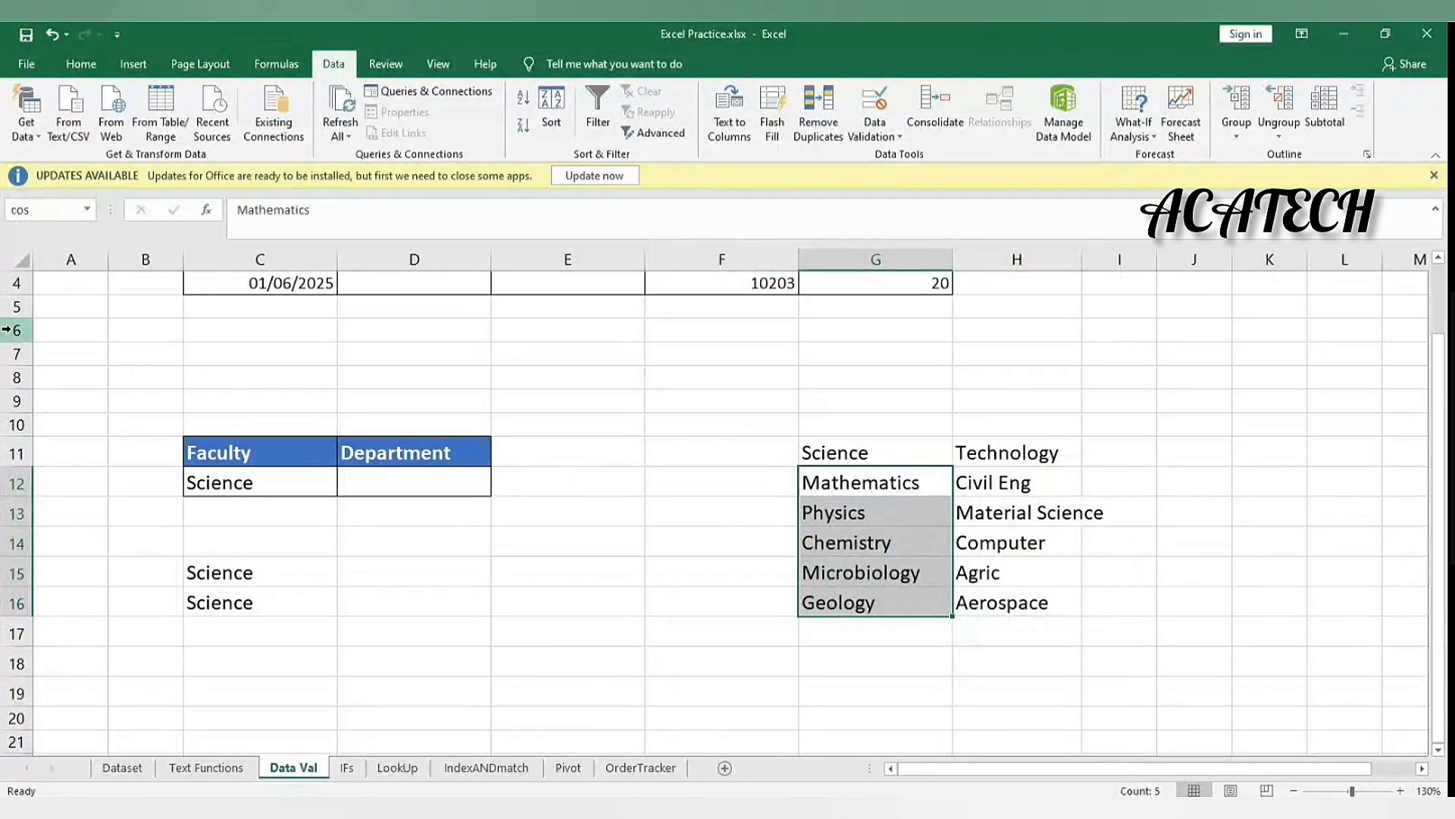
click(57, 210)
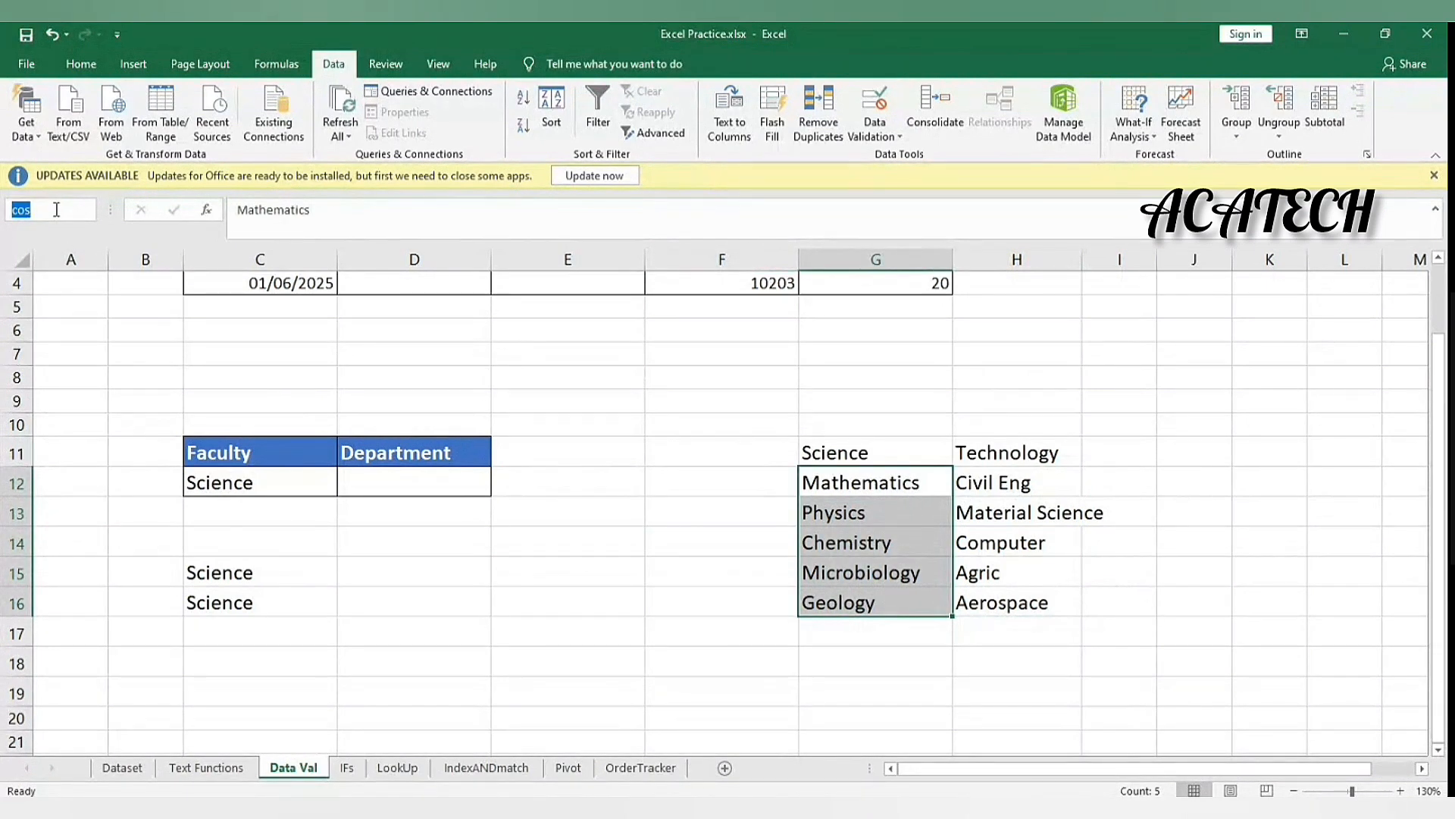
text(Science)
key(Return)
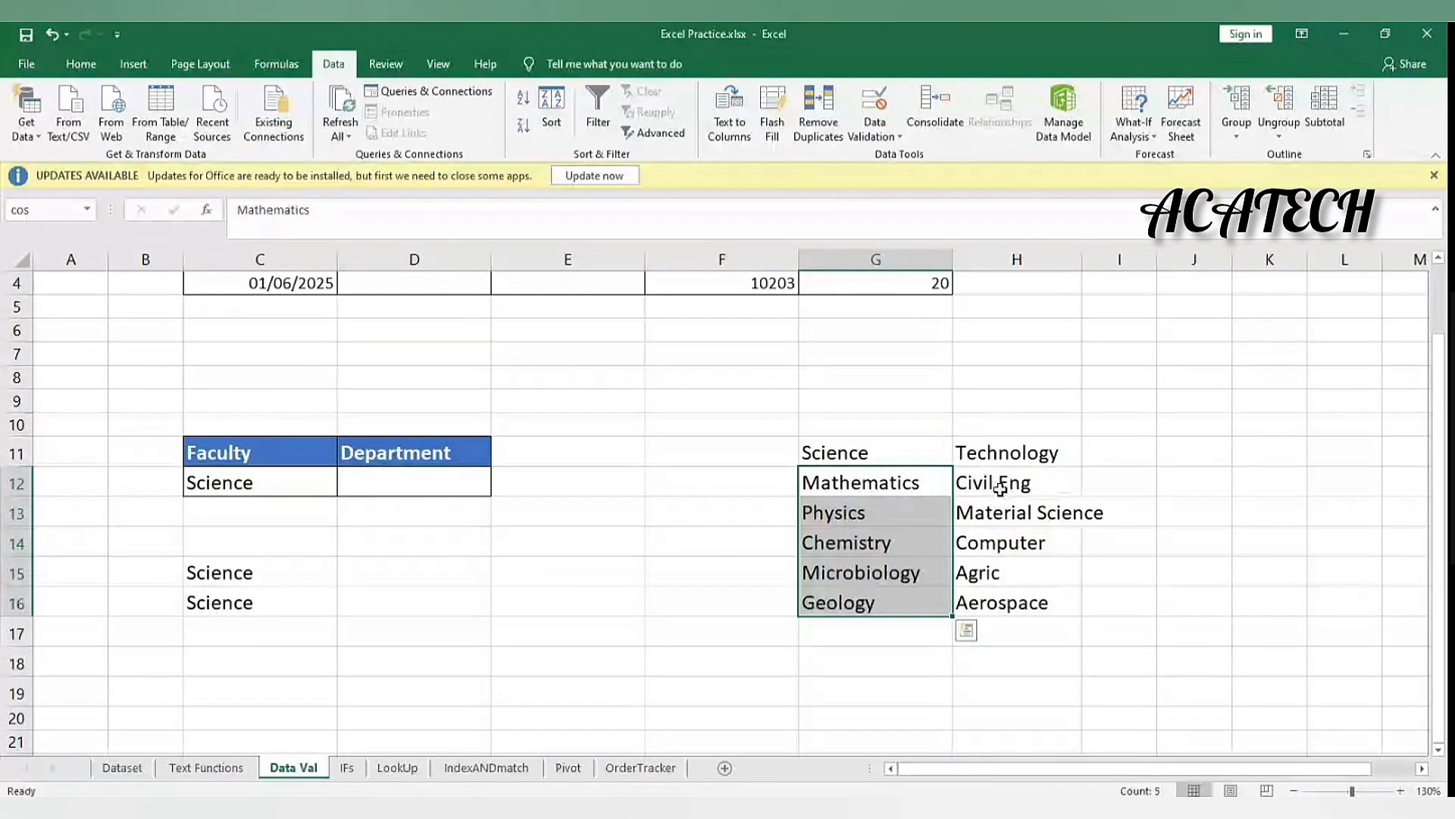
Define the workbook-scoped name Technology for the Technology departments in H12:H16.
drag(1000, 489, 1000, 599)
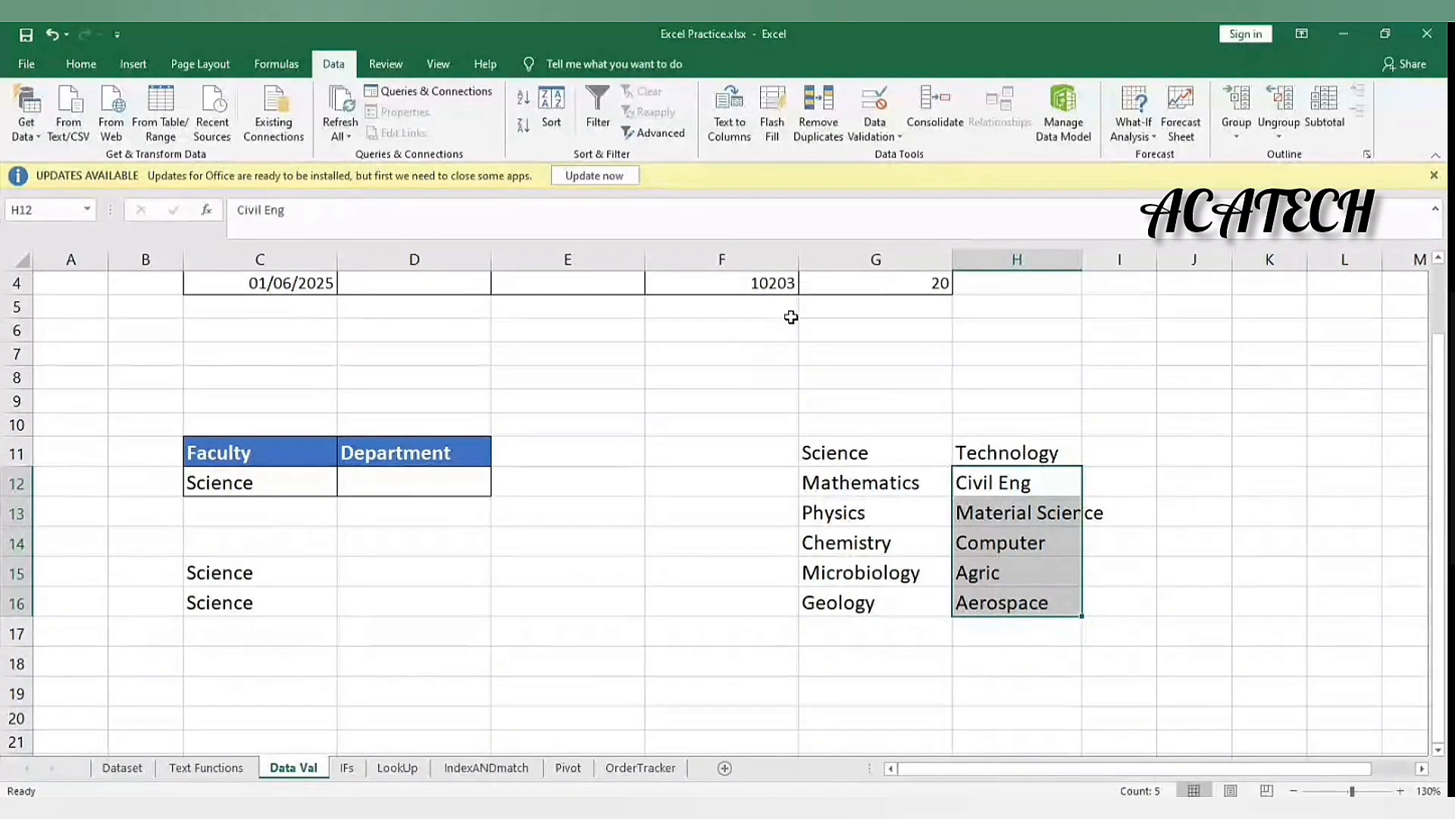
click(296, 70)
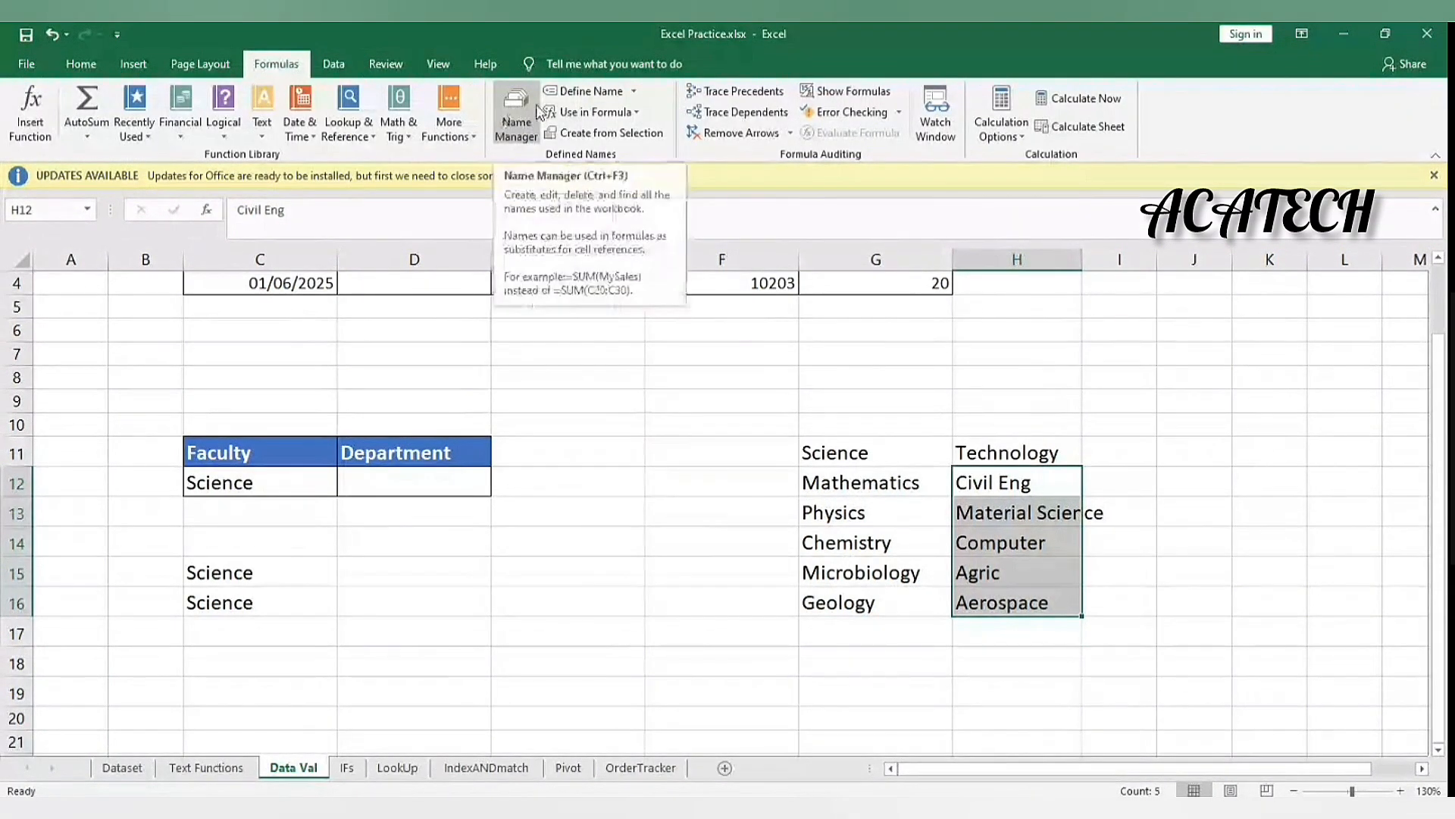
click(584, 91)
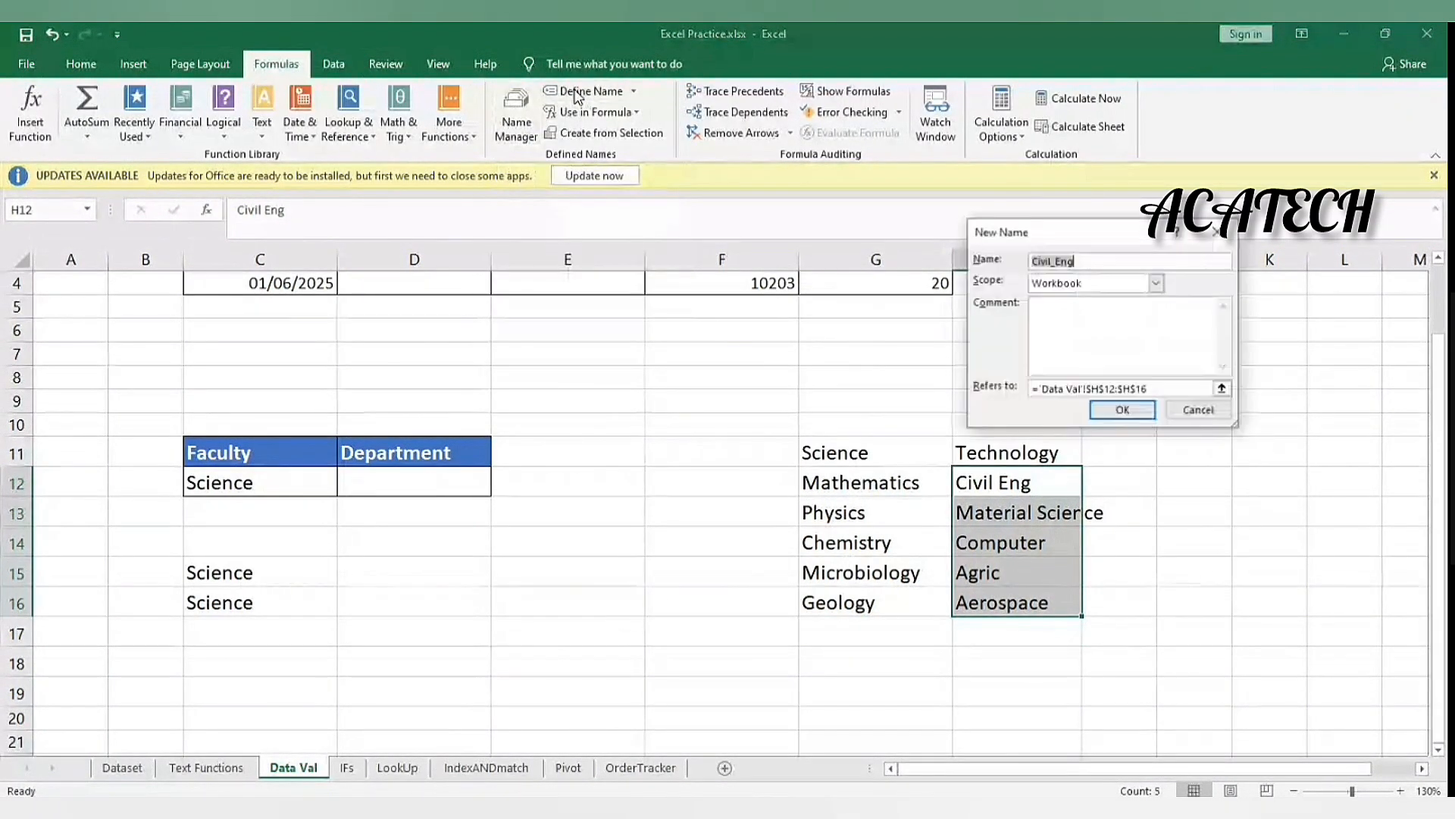
double_click(1103, 265)
text(Tech)
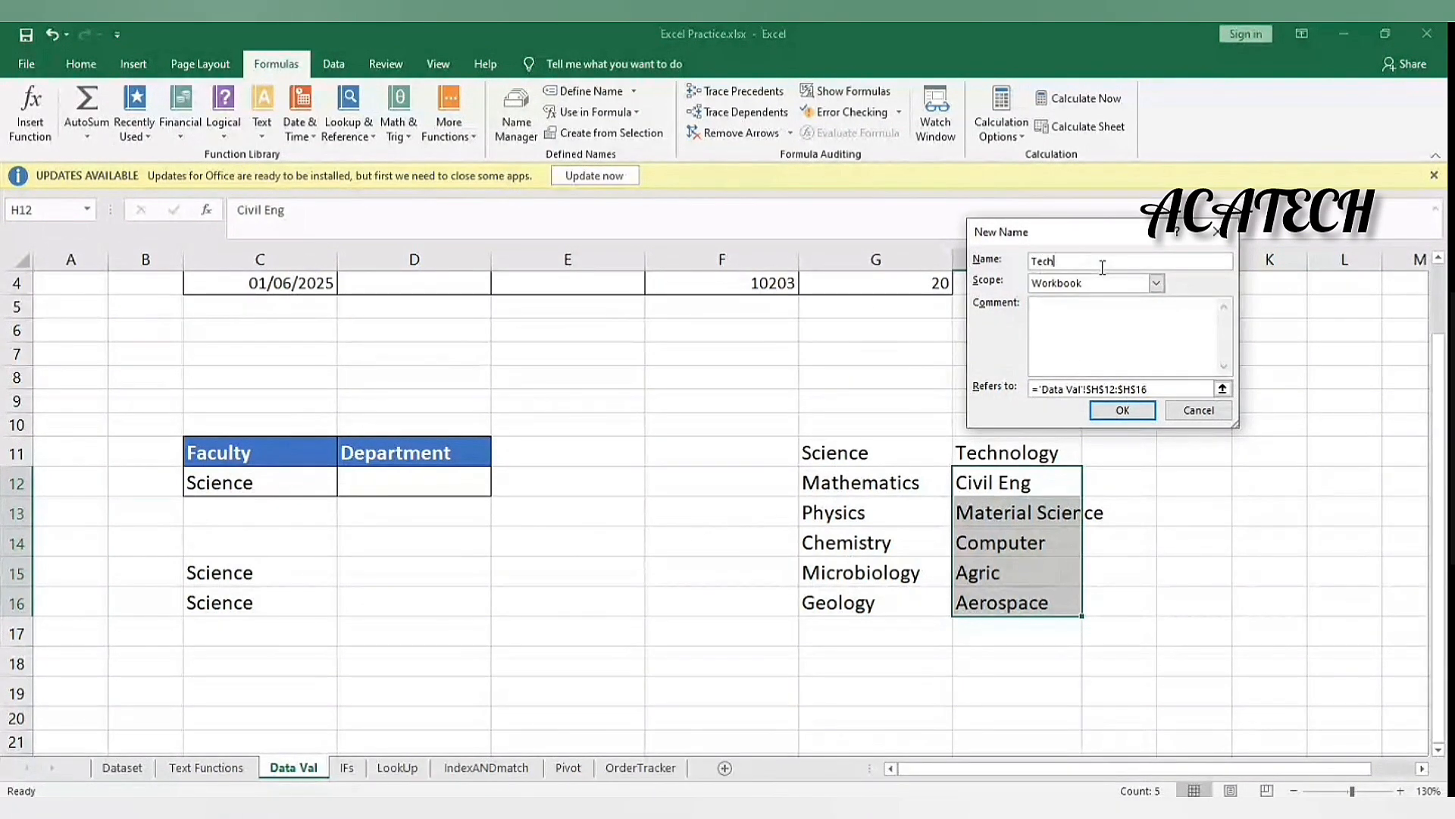
text(nology)
click(1125, 411)
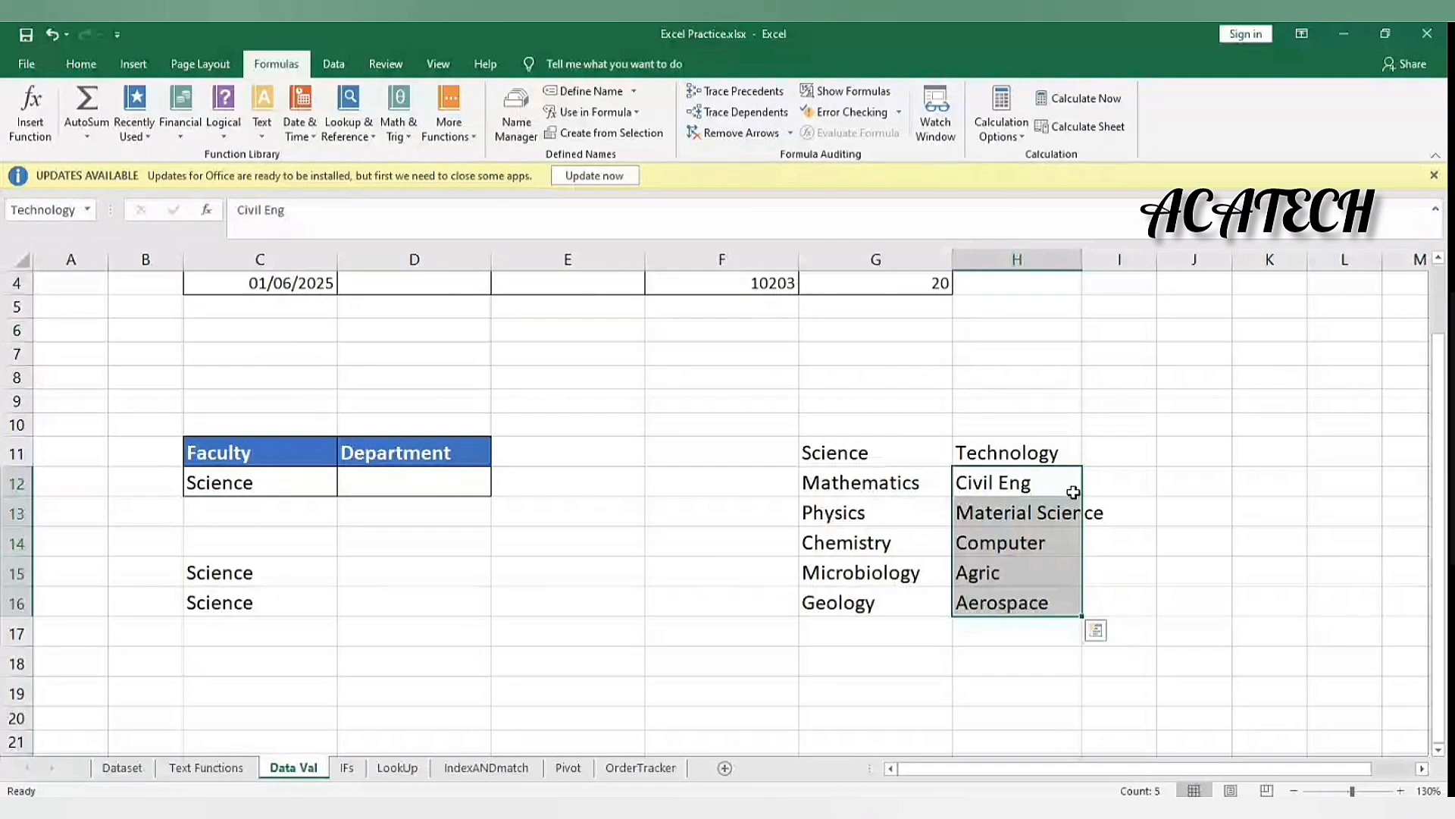
Try to define the workbook-scoped name Science for G12:G16, then review both department ranges.
drag(861, 483, 850, 604)
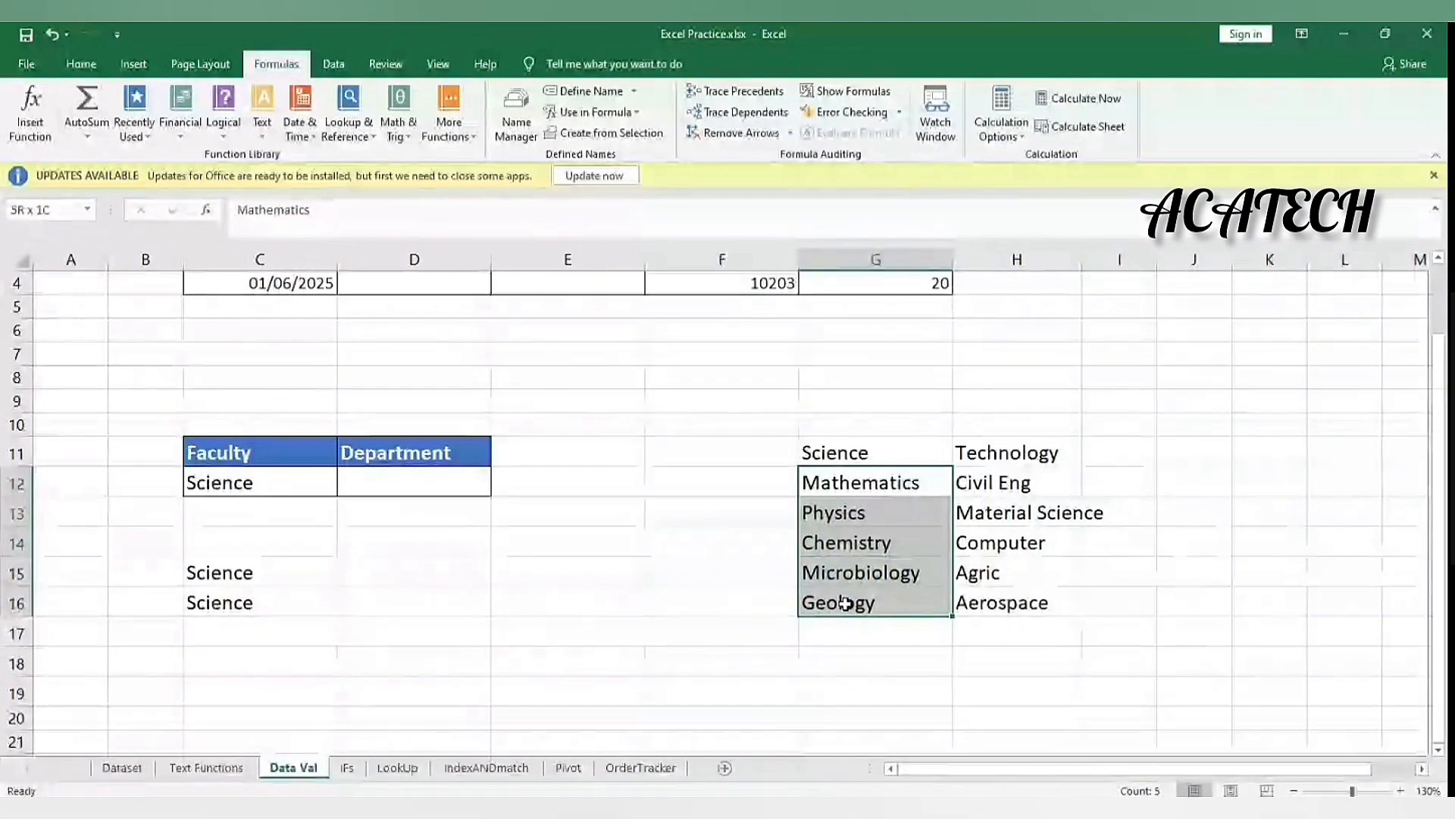
click(589, 90)
click(591, 176)
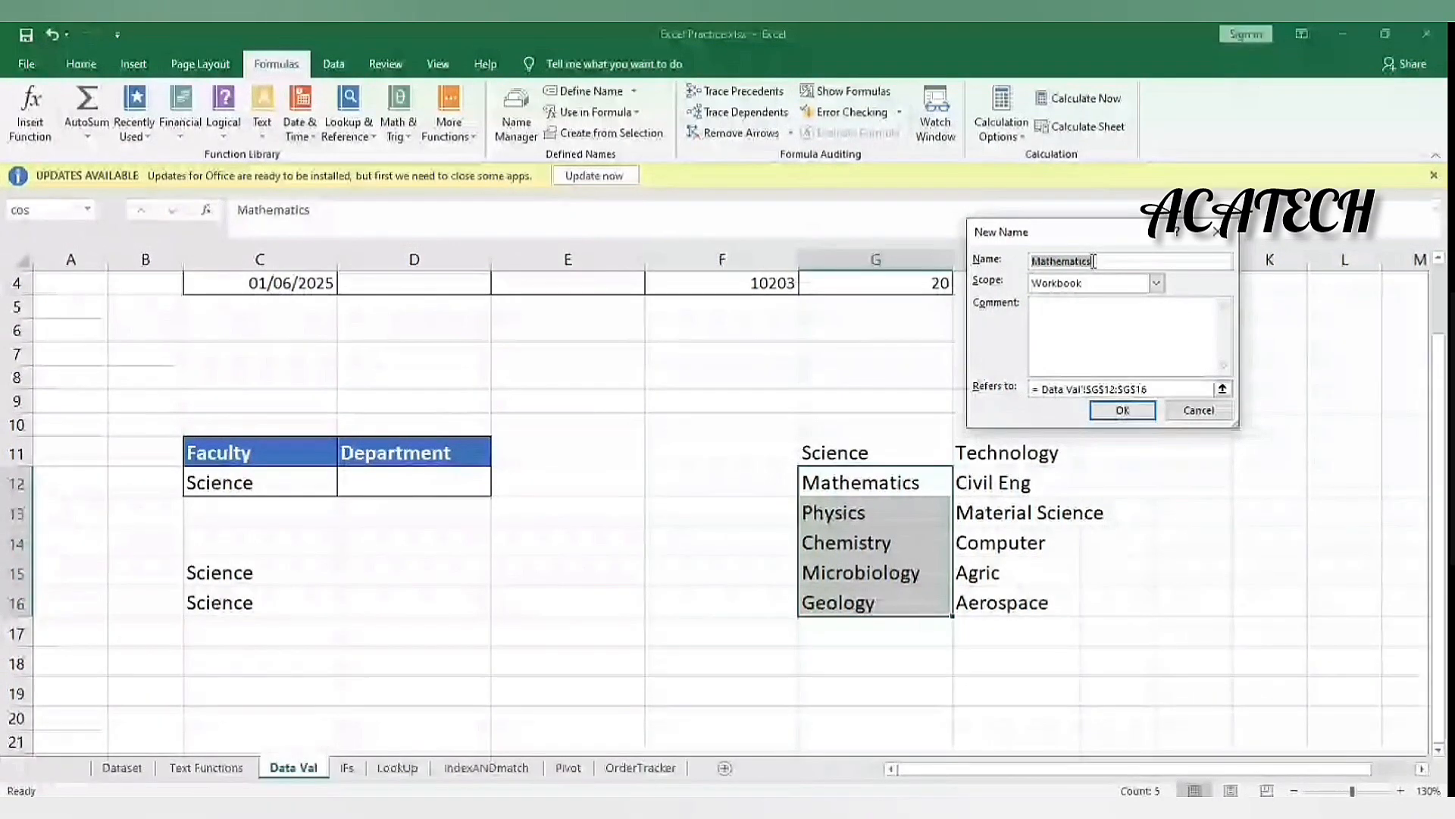
text(Science)
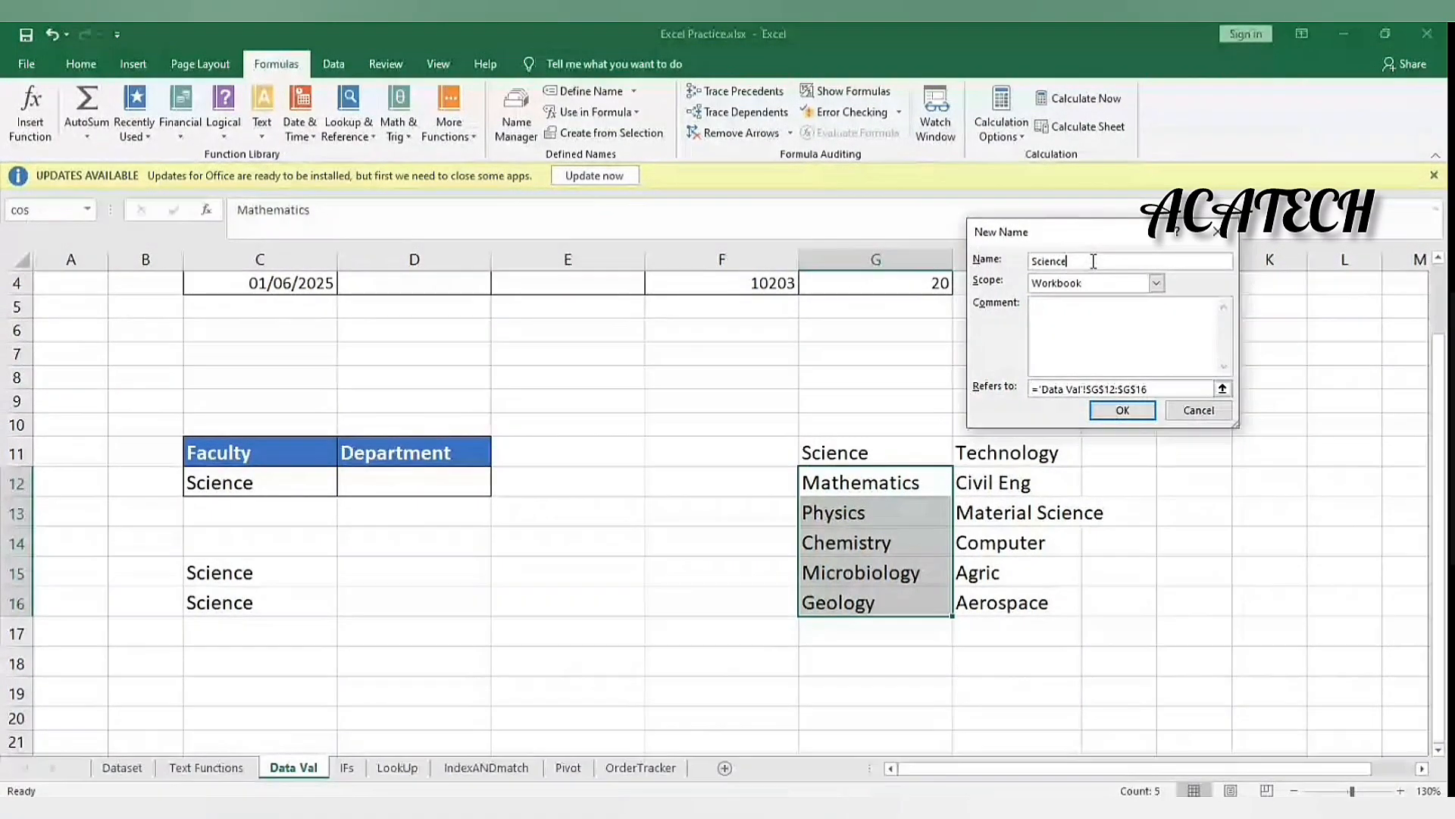
click(1122, 410)
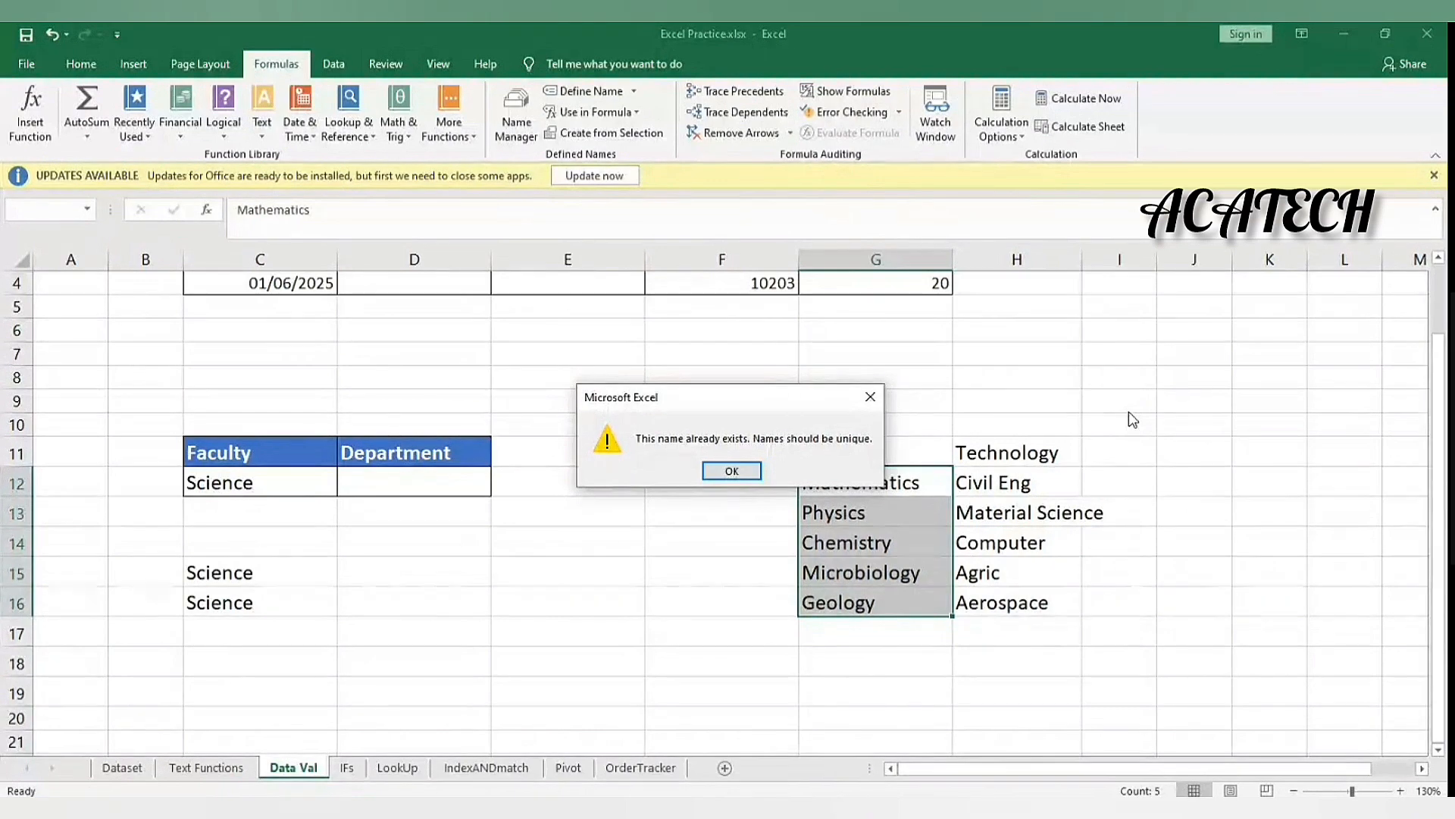
click(732, 470)
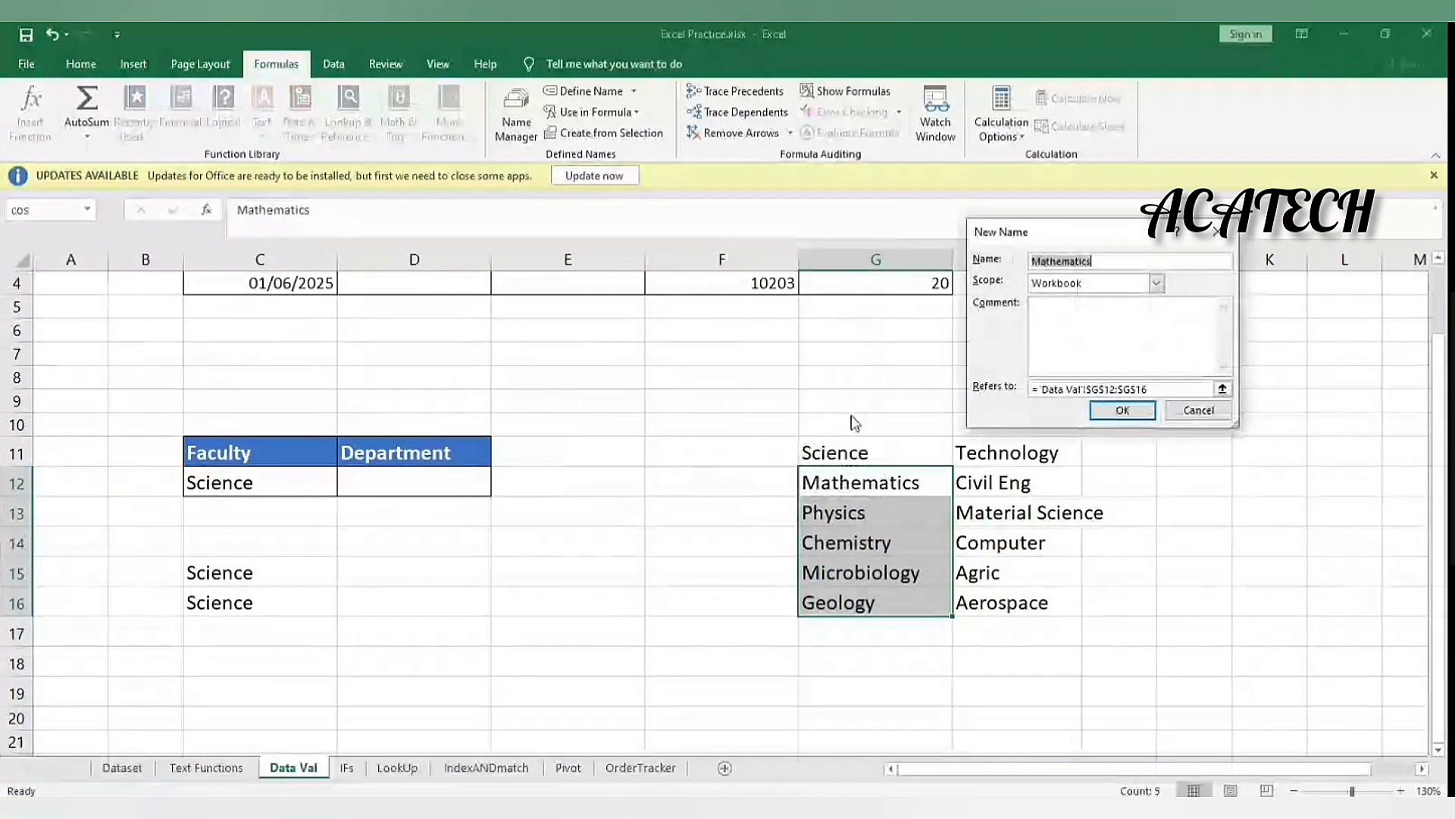
click(1171, 413)
drag(832, 479, 840, 601)
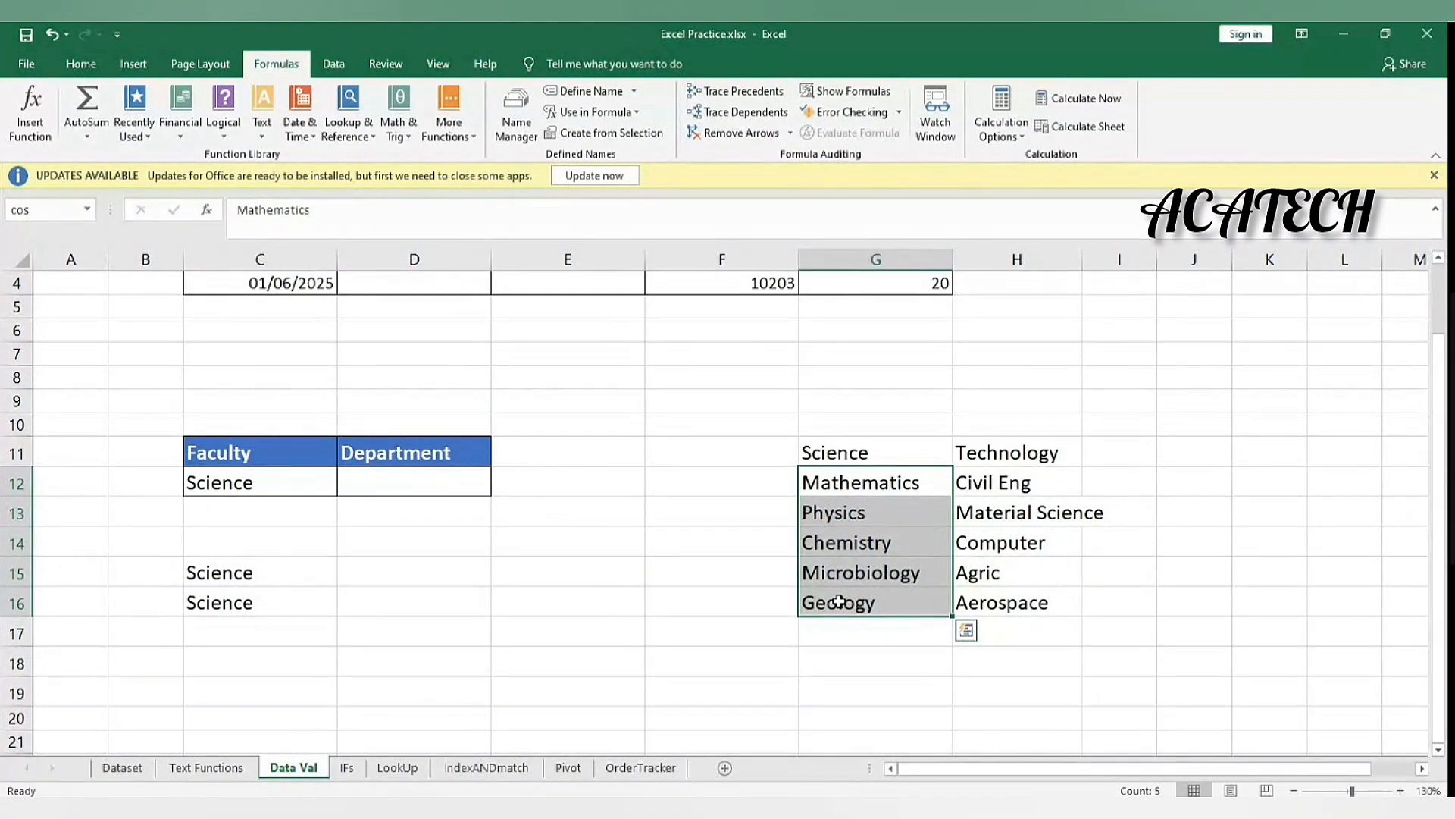
drag(1020, 481, 1016, 599)
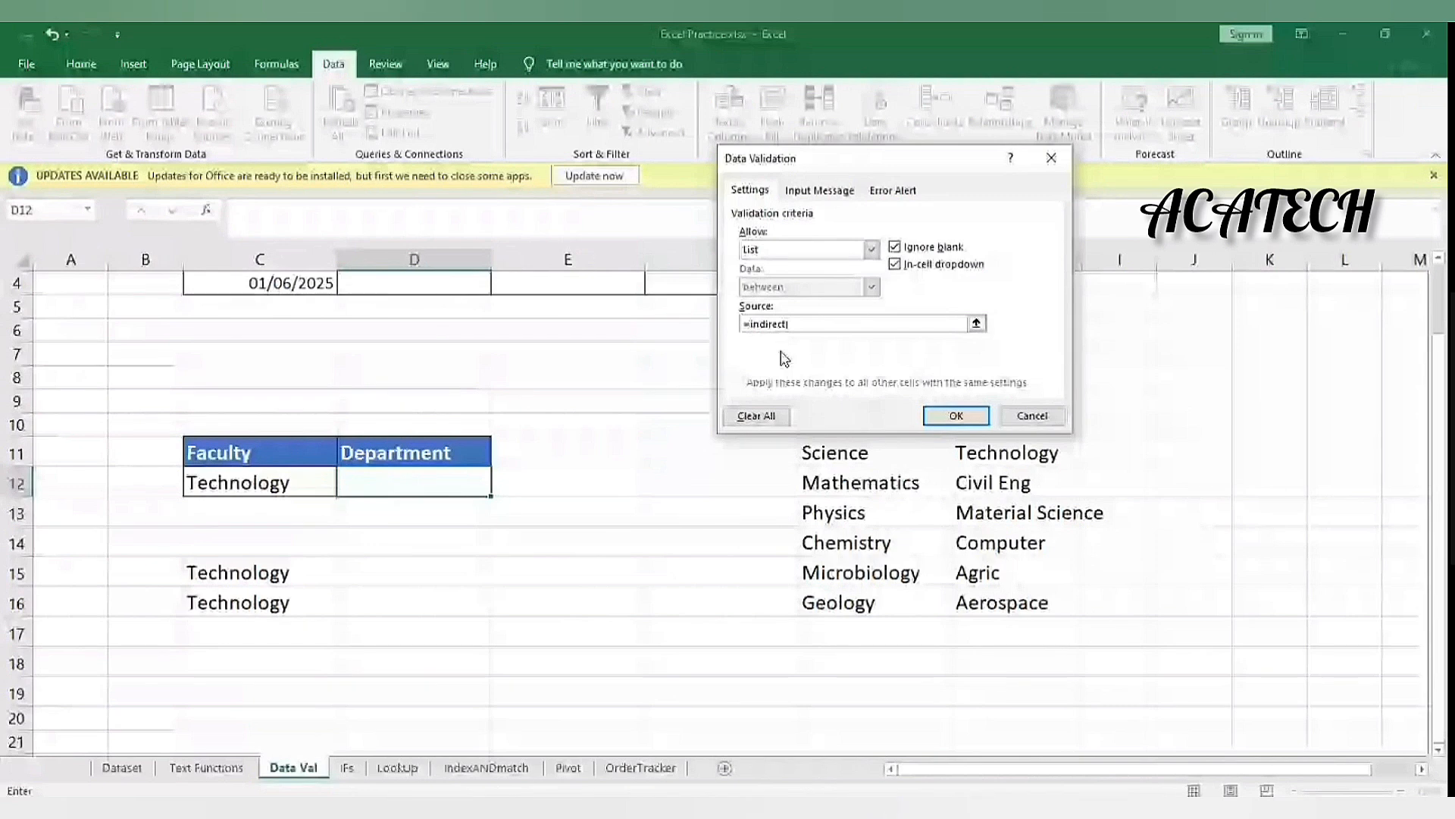
Complete the list validation for D12 with an INDIRECT source pointing to C12, and open the cell's department dropdown.
click(273, 485)
text())
click(958, 414)
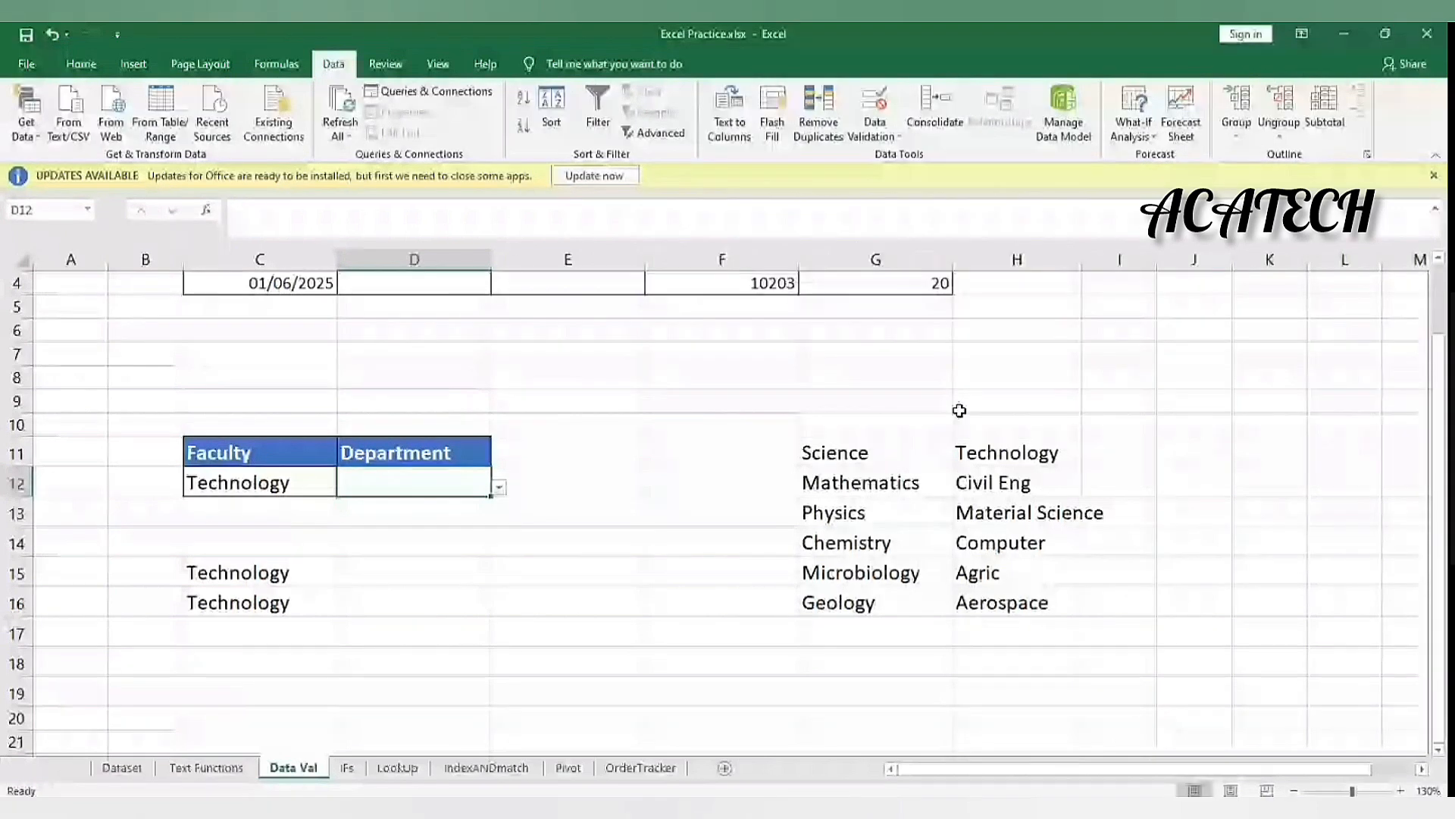
click(500, 488)
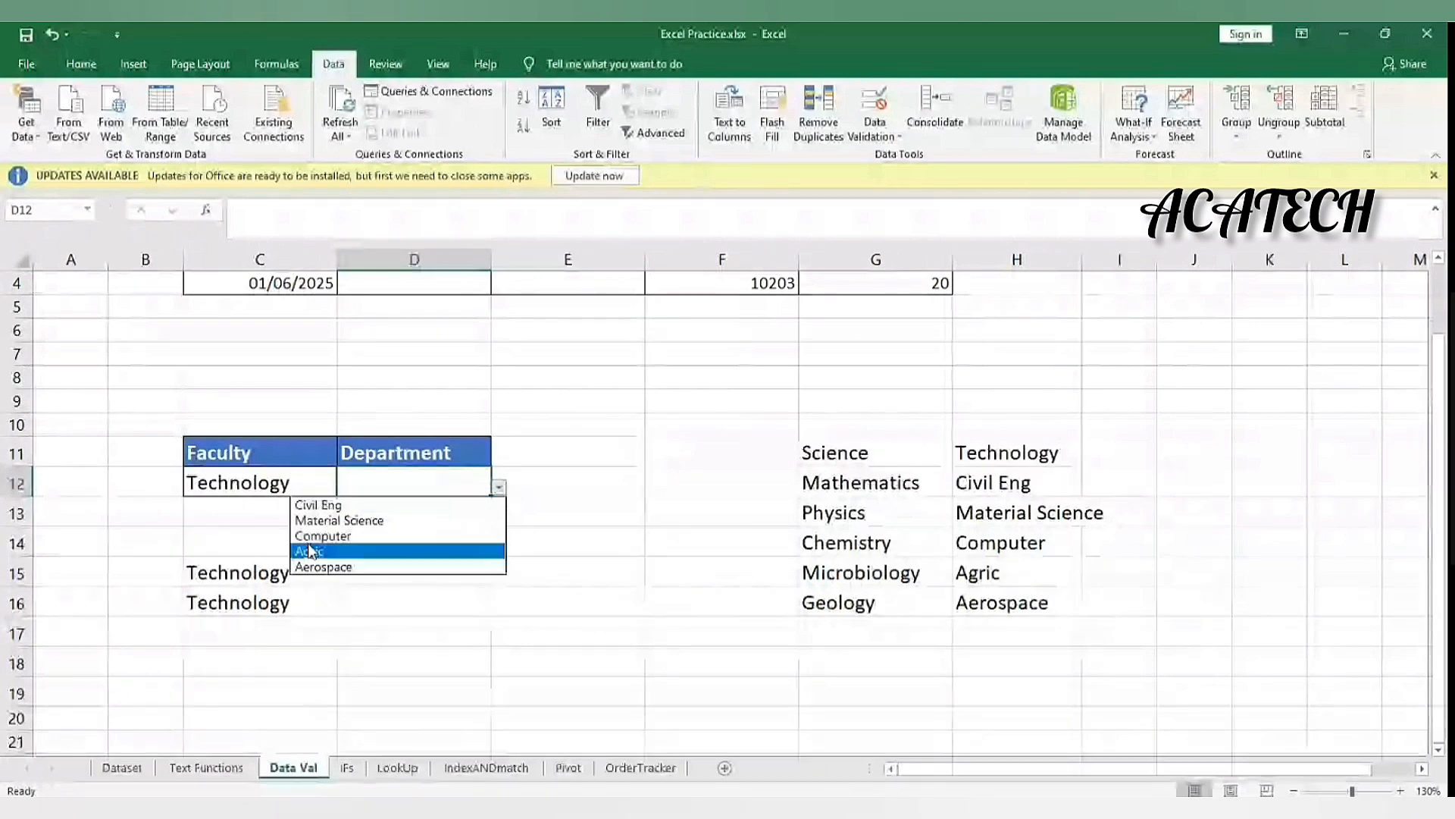
Choose Aerospace as the department in D12, then switch the faculty in C12 to Science and check D12's dropdown list.
click(311, 566)
click(327, 489)
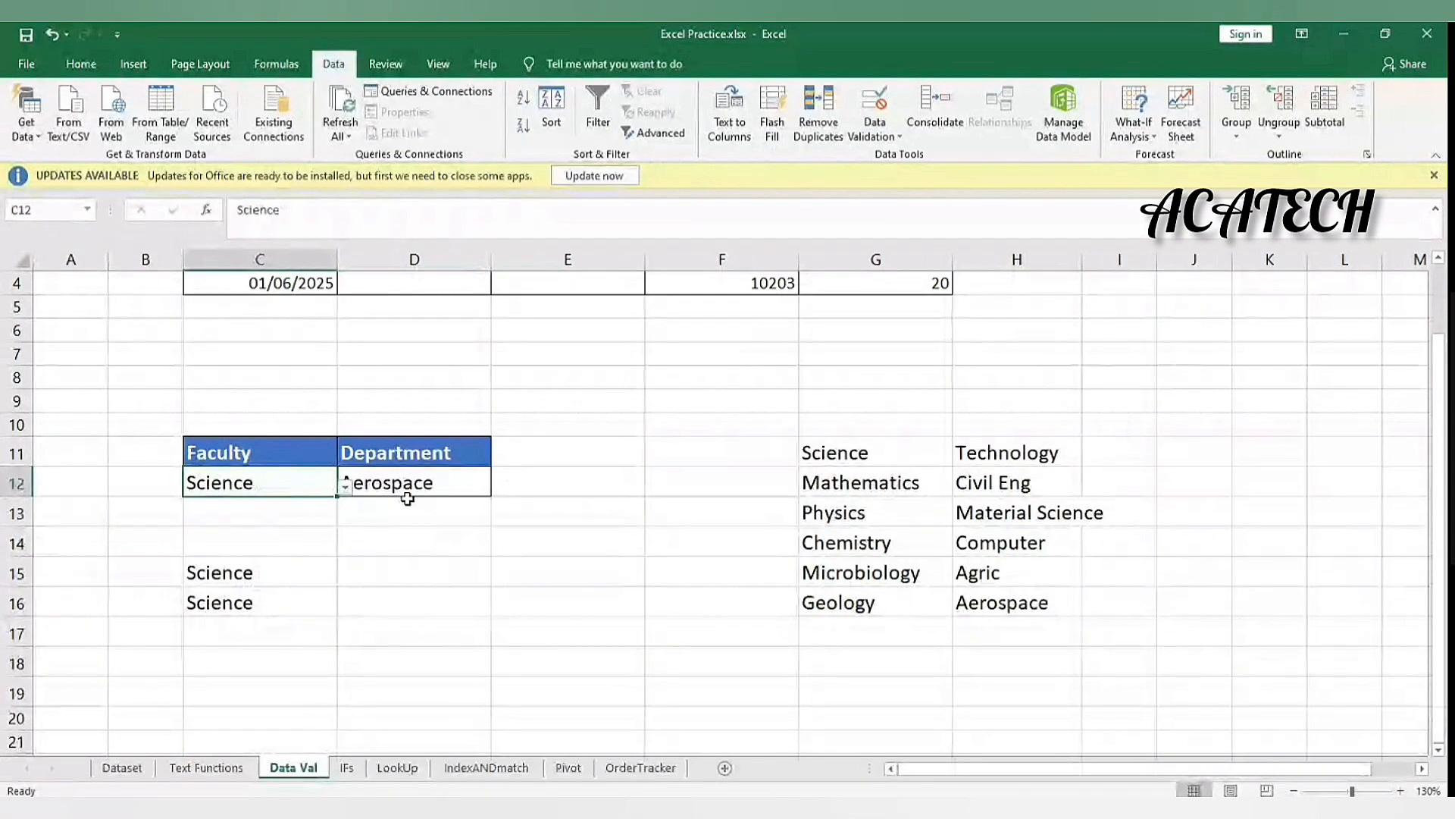
click(408, 493)
click(498, 488)
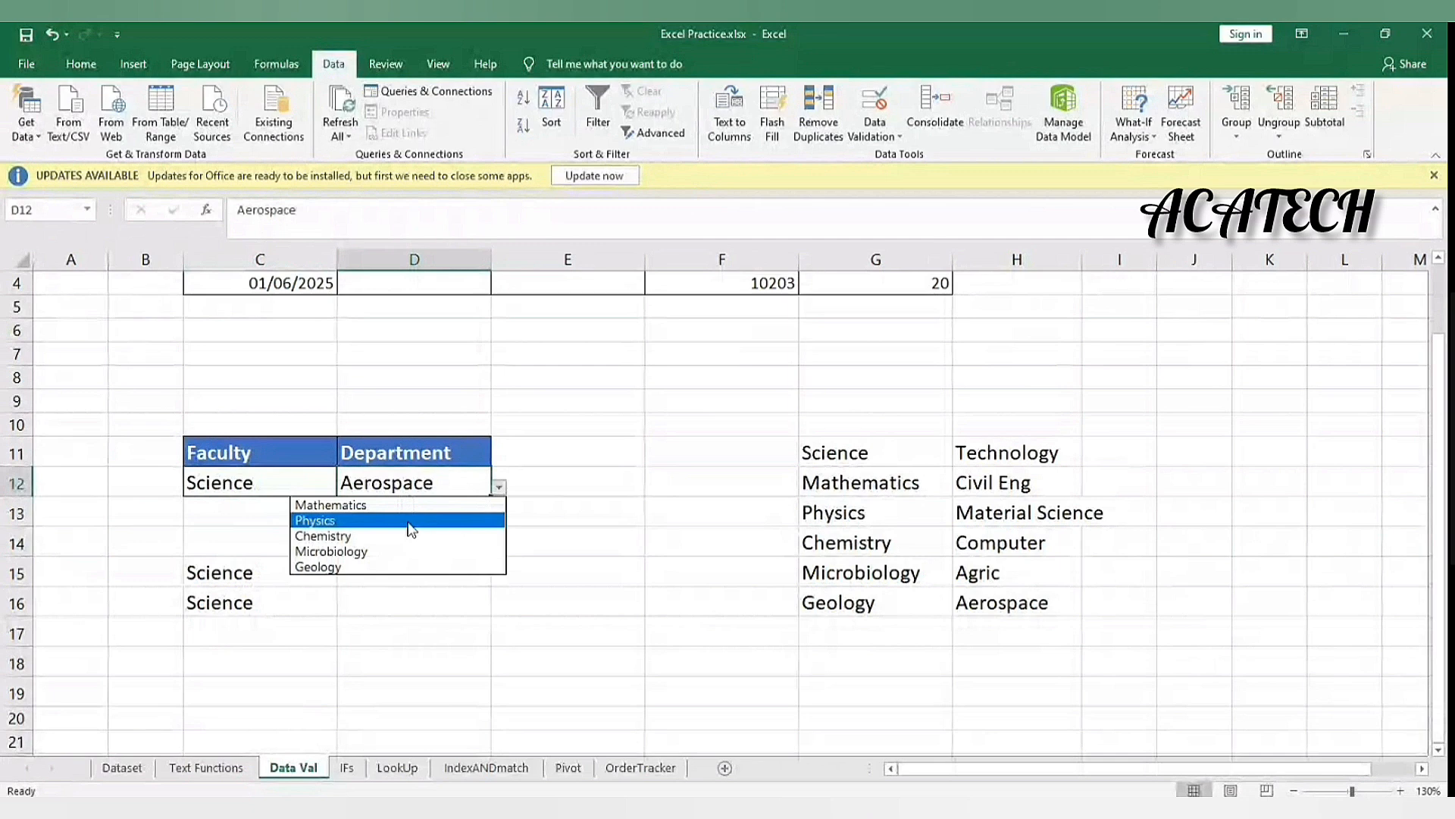
Review the Science and Technology department ranges, then set D12's data validation to allow a list.
drag(860, 483, 843, 595)
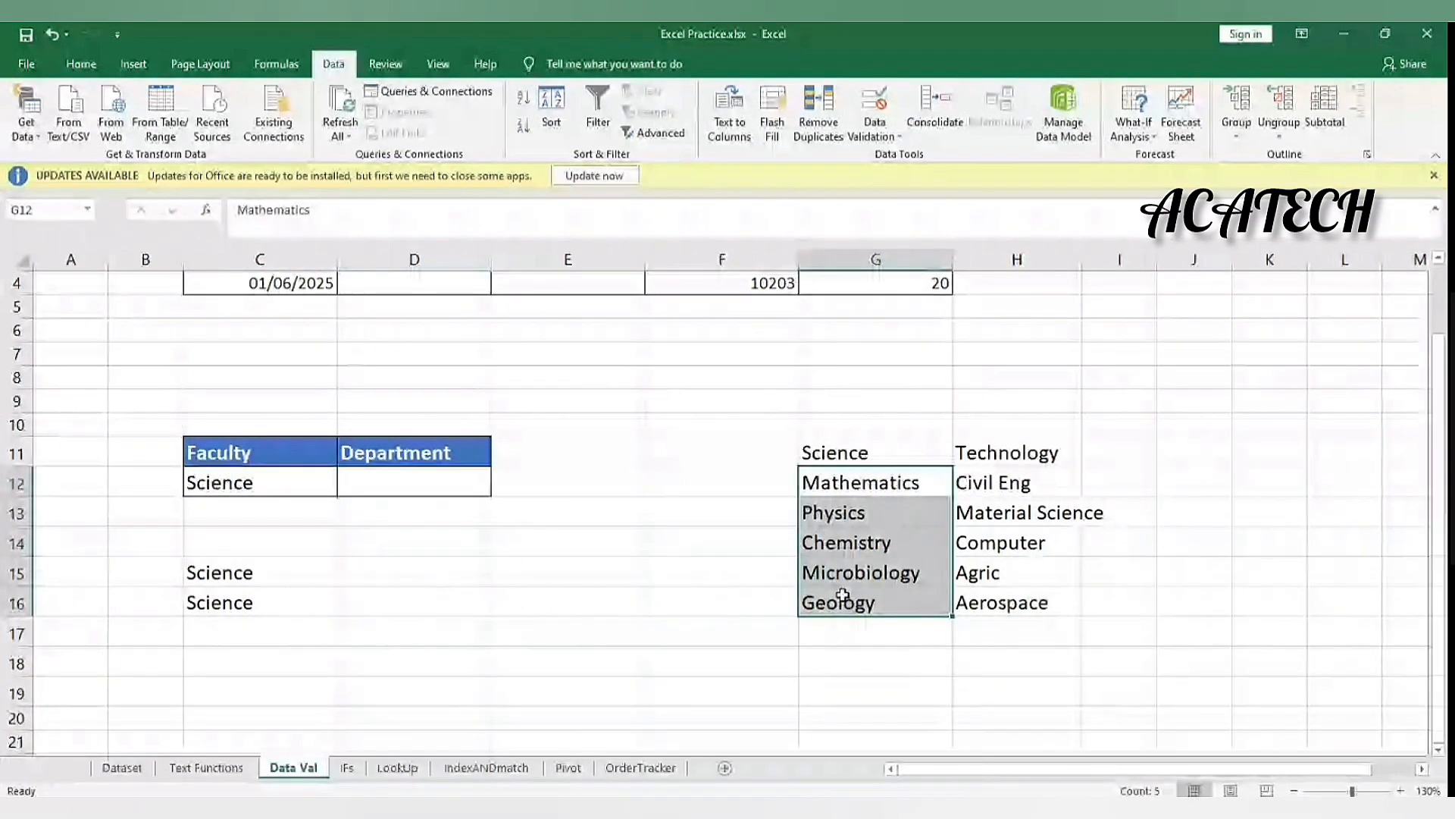
drag(986, 483, 967, 603)
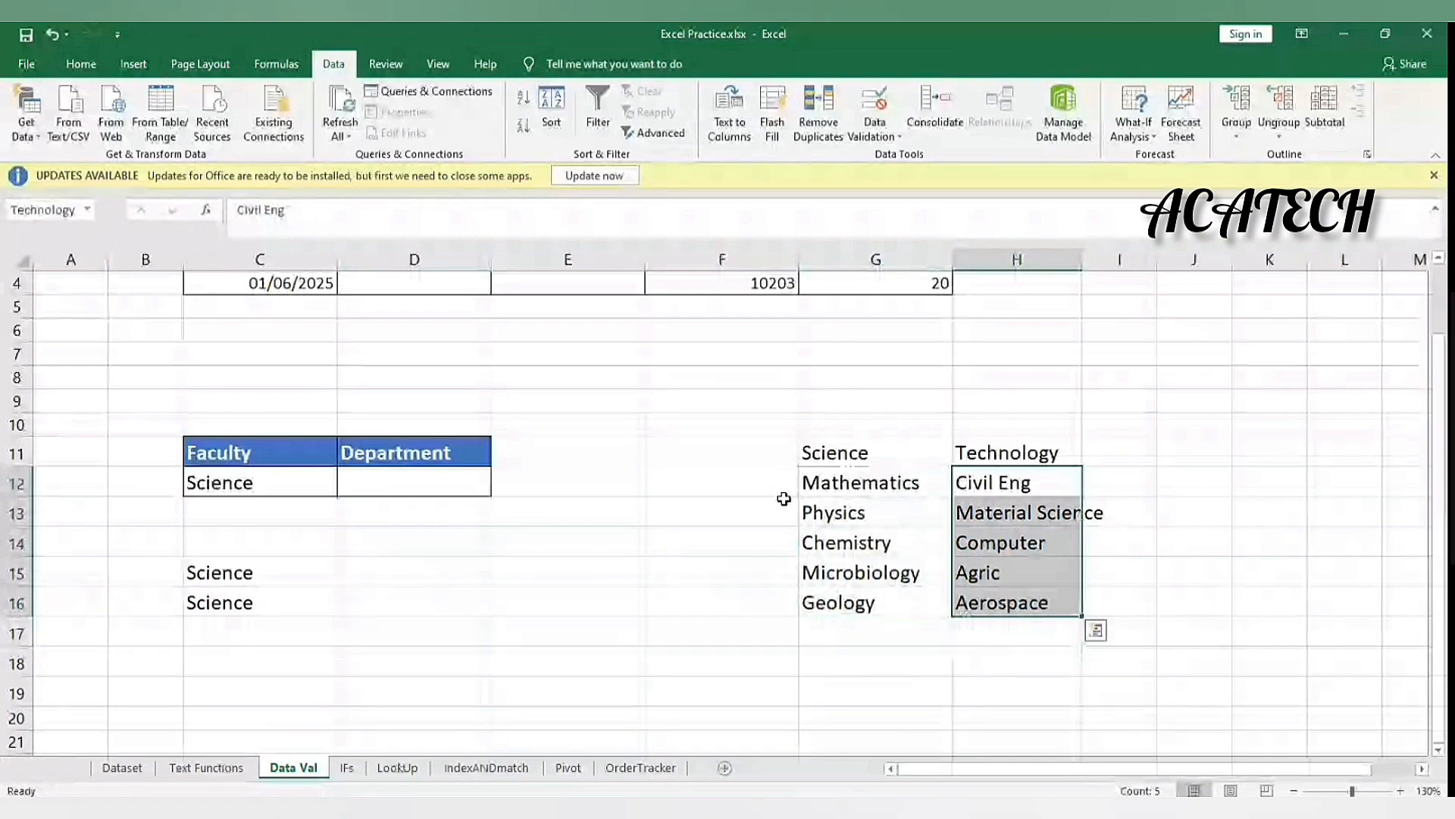
click(414, 482)
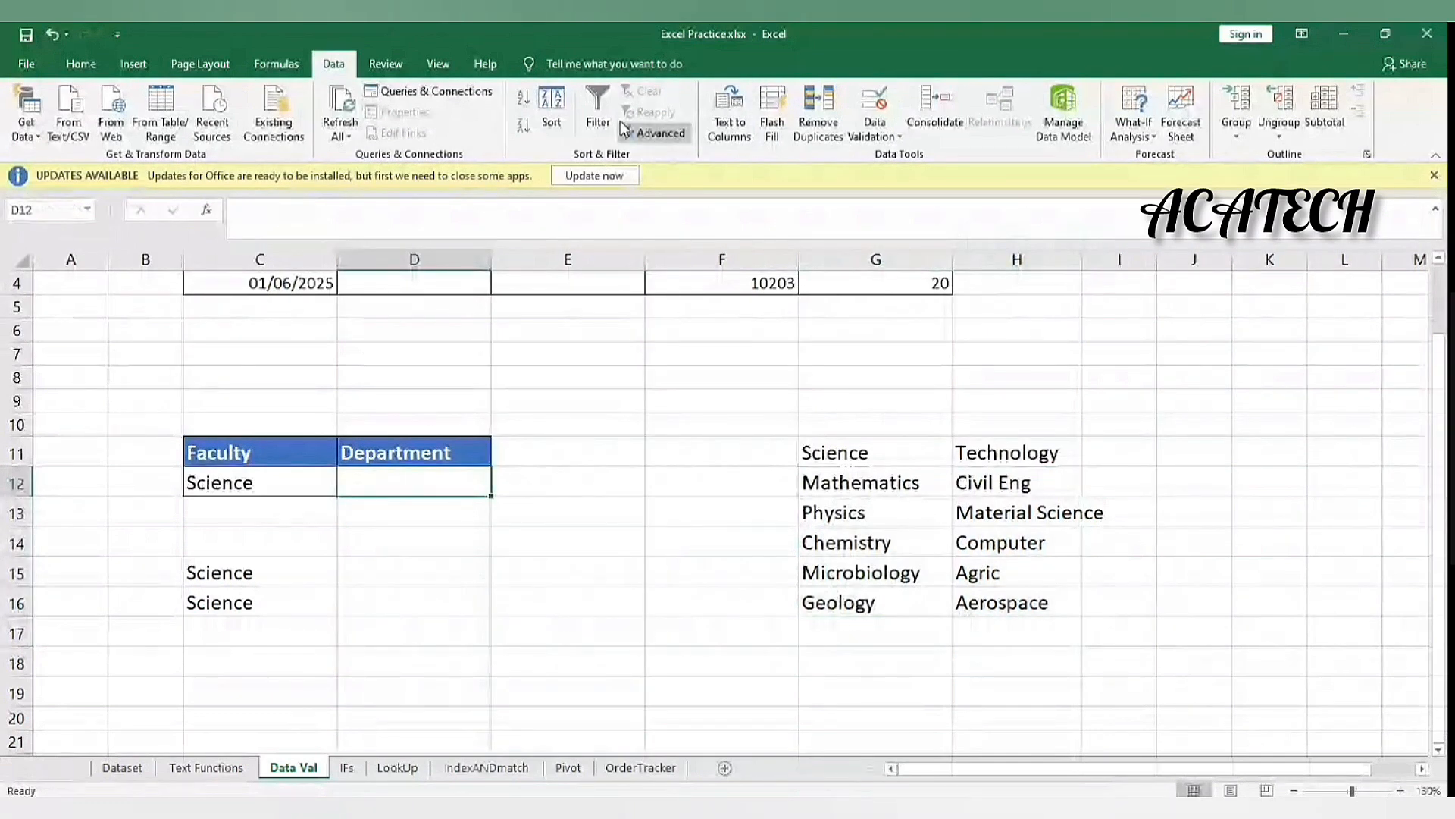
click(875, 106)
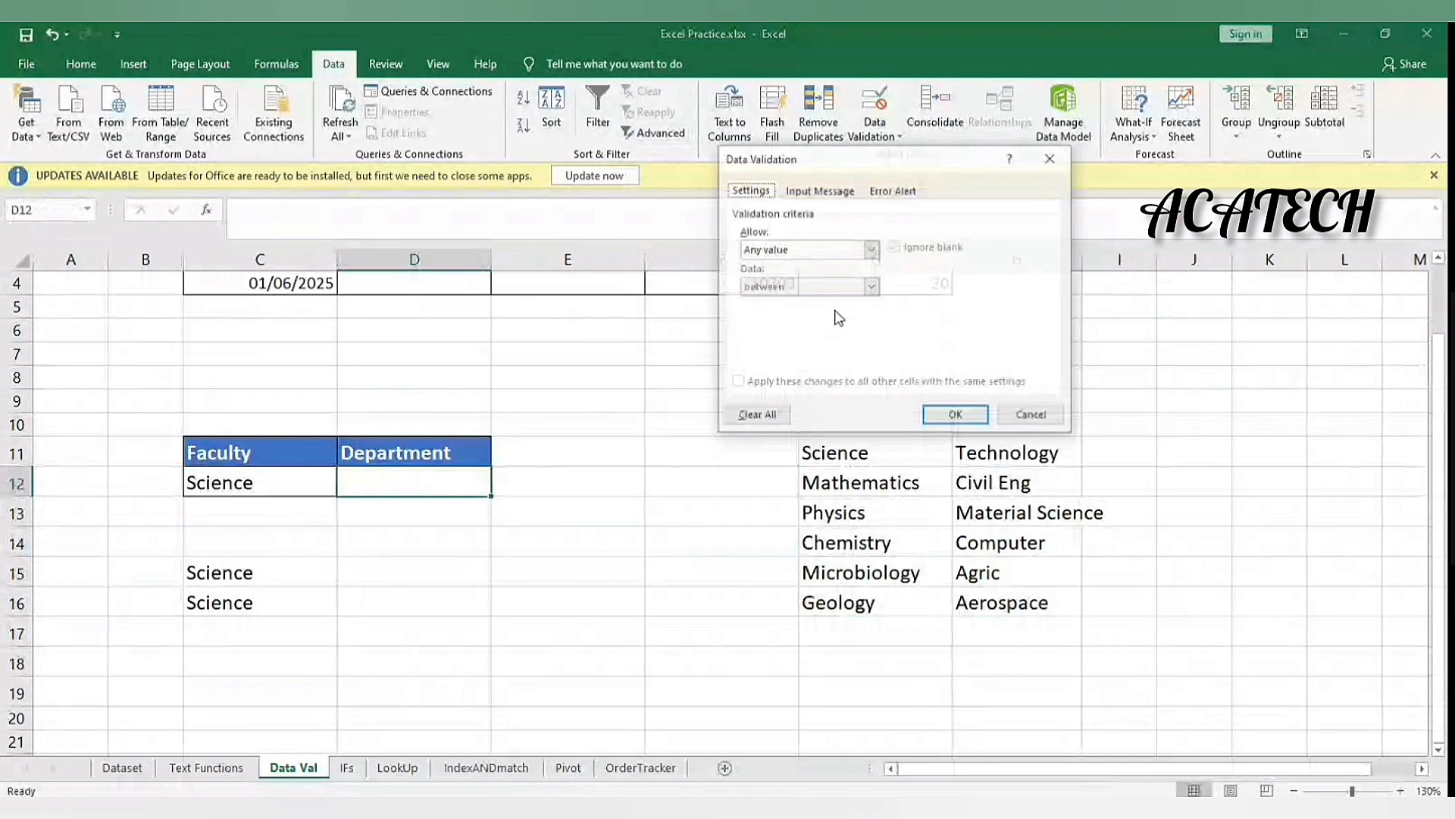
click(871, 249)
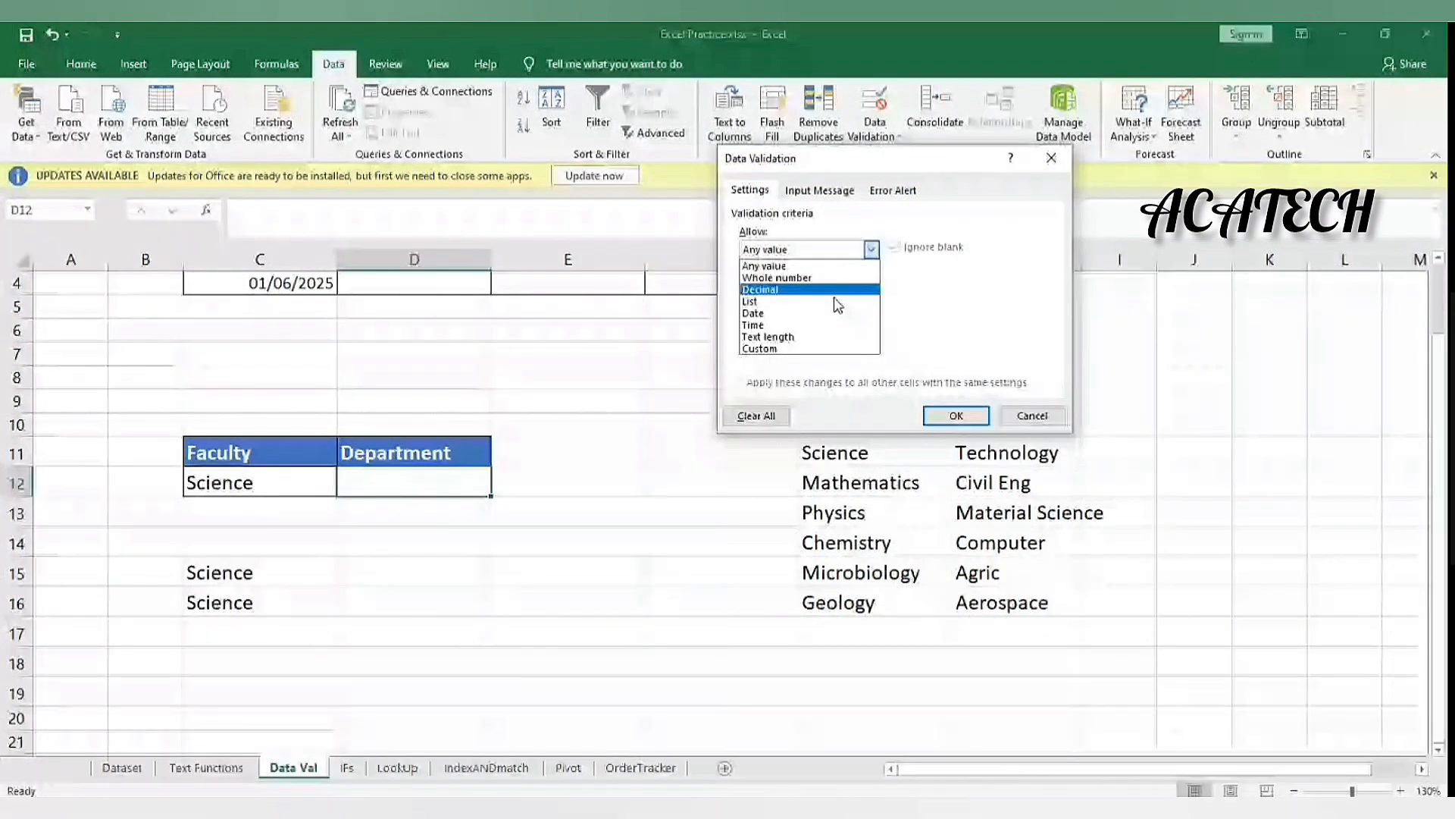
click(838, 302)
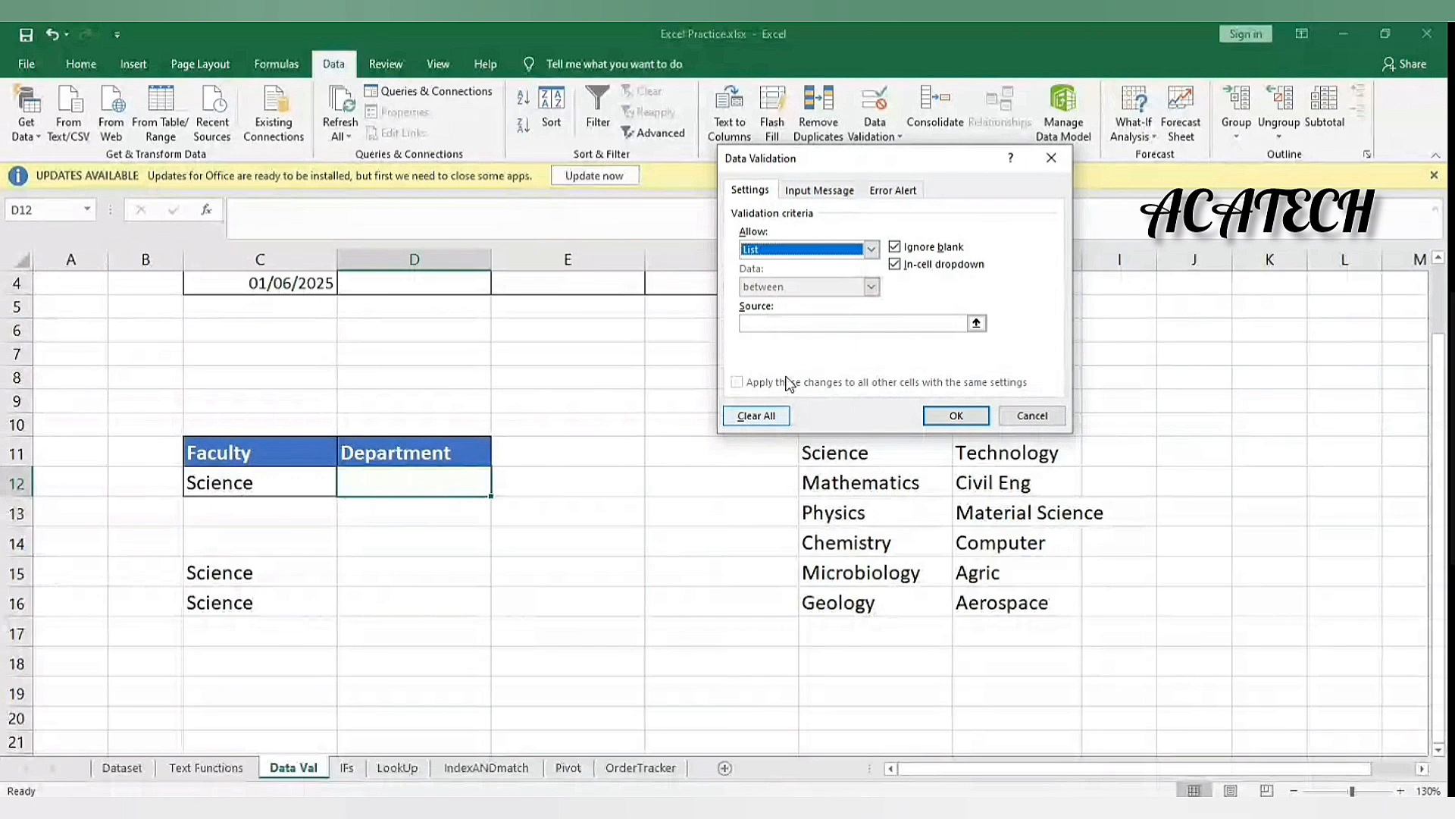
Set the list source for D12 to =indirect($C$12) and apply the validation.
click(855, 324)
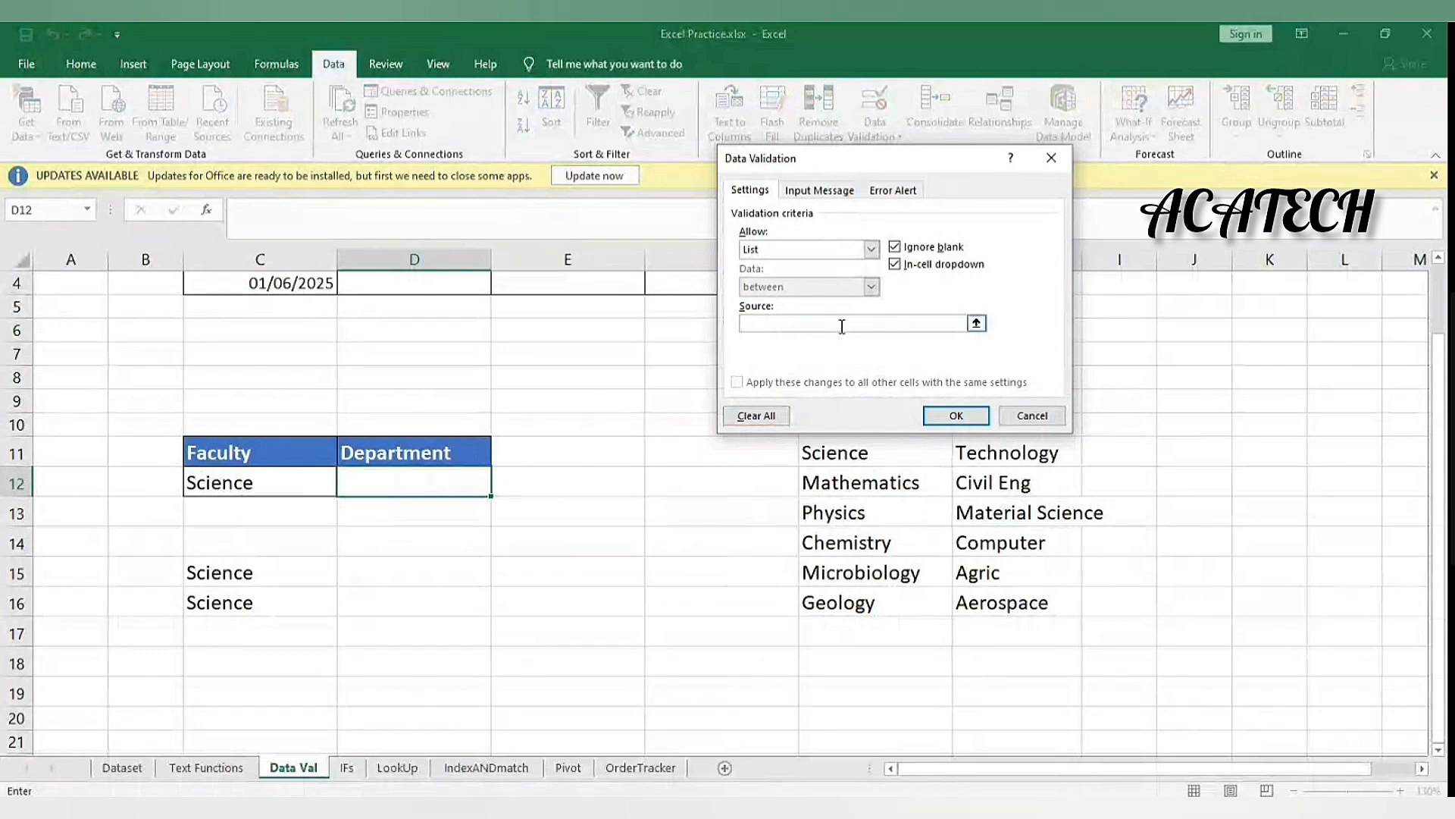
click(876, 319)
text(=ind)
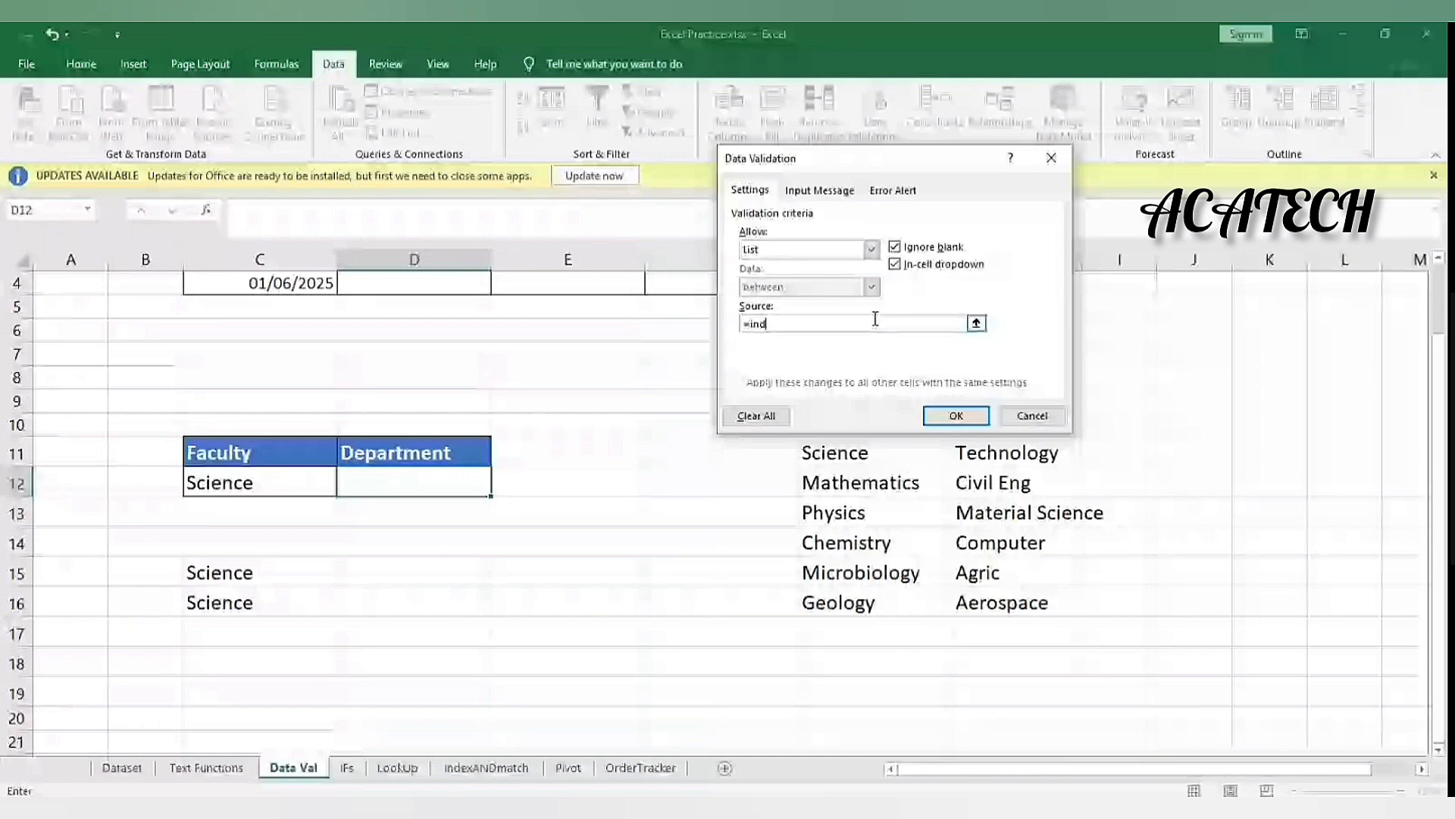
text(irect()
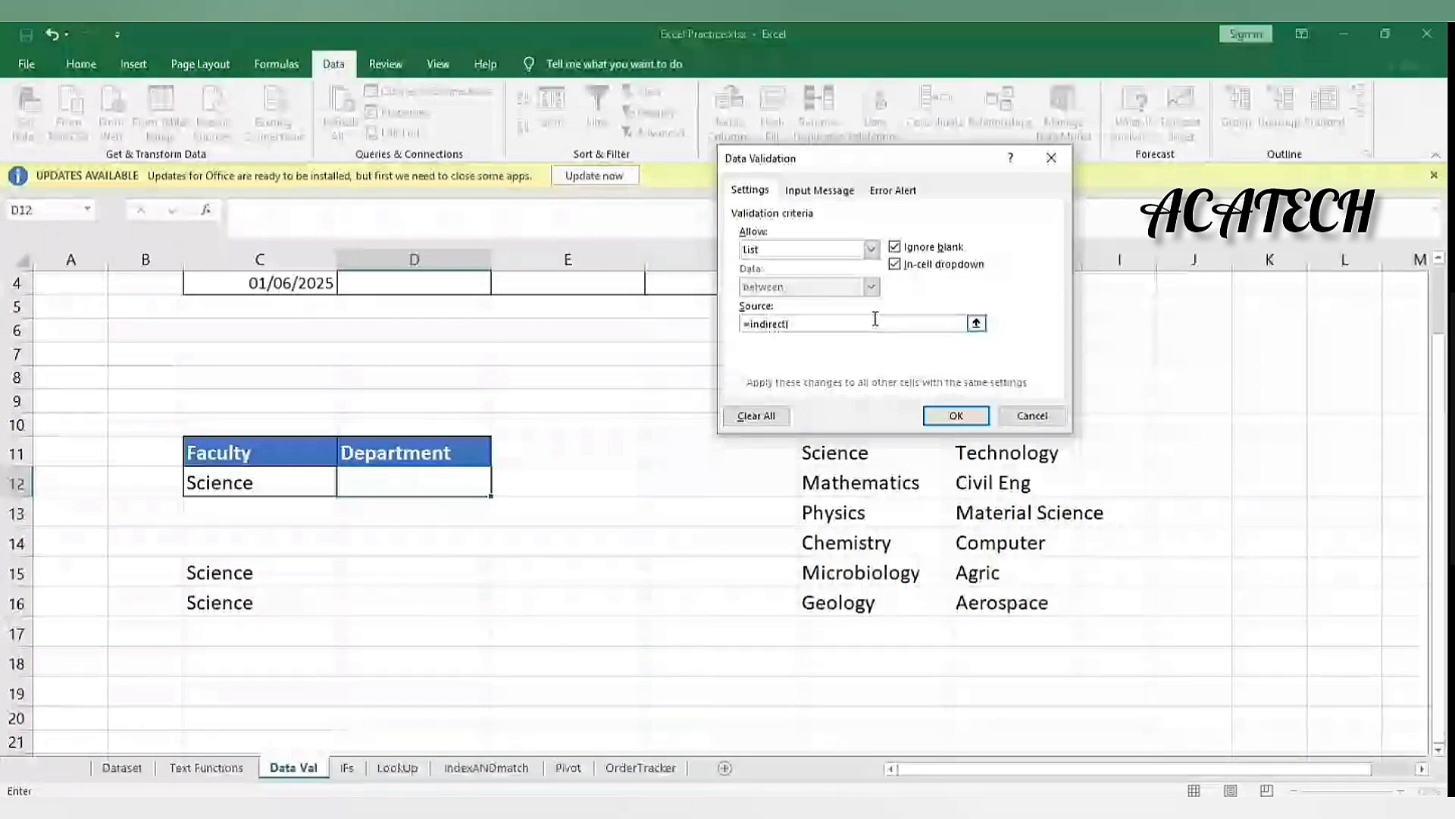
click(292, 474)
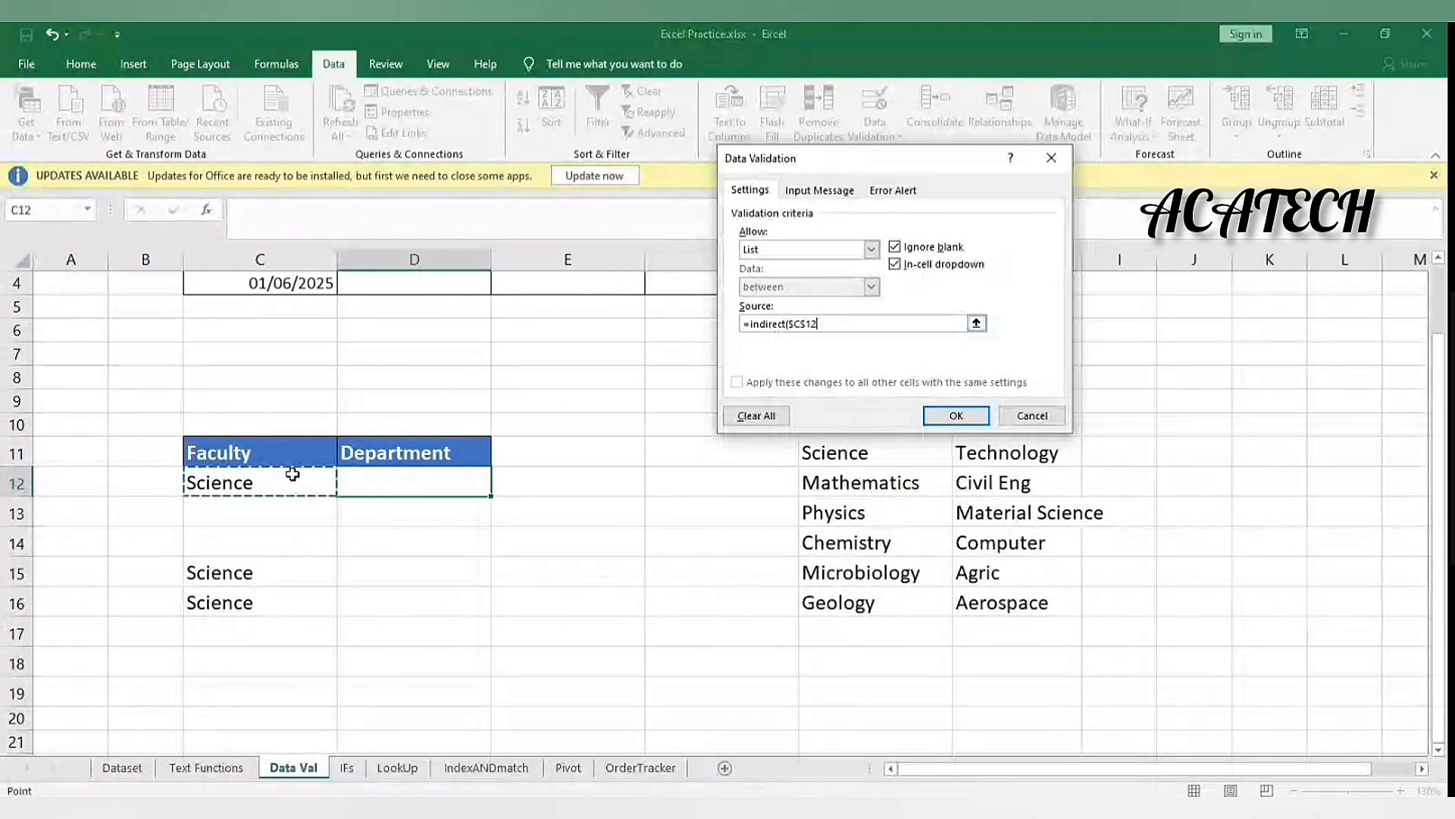
text())
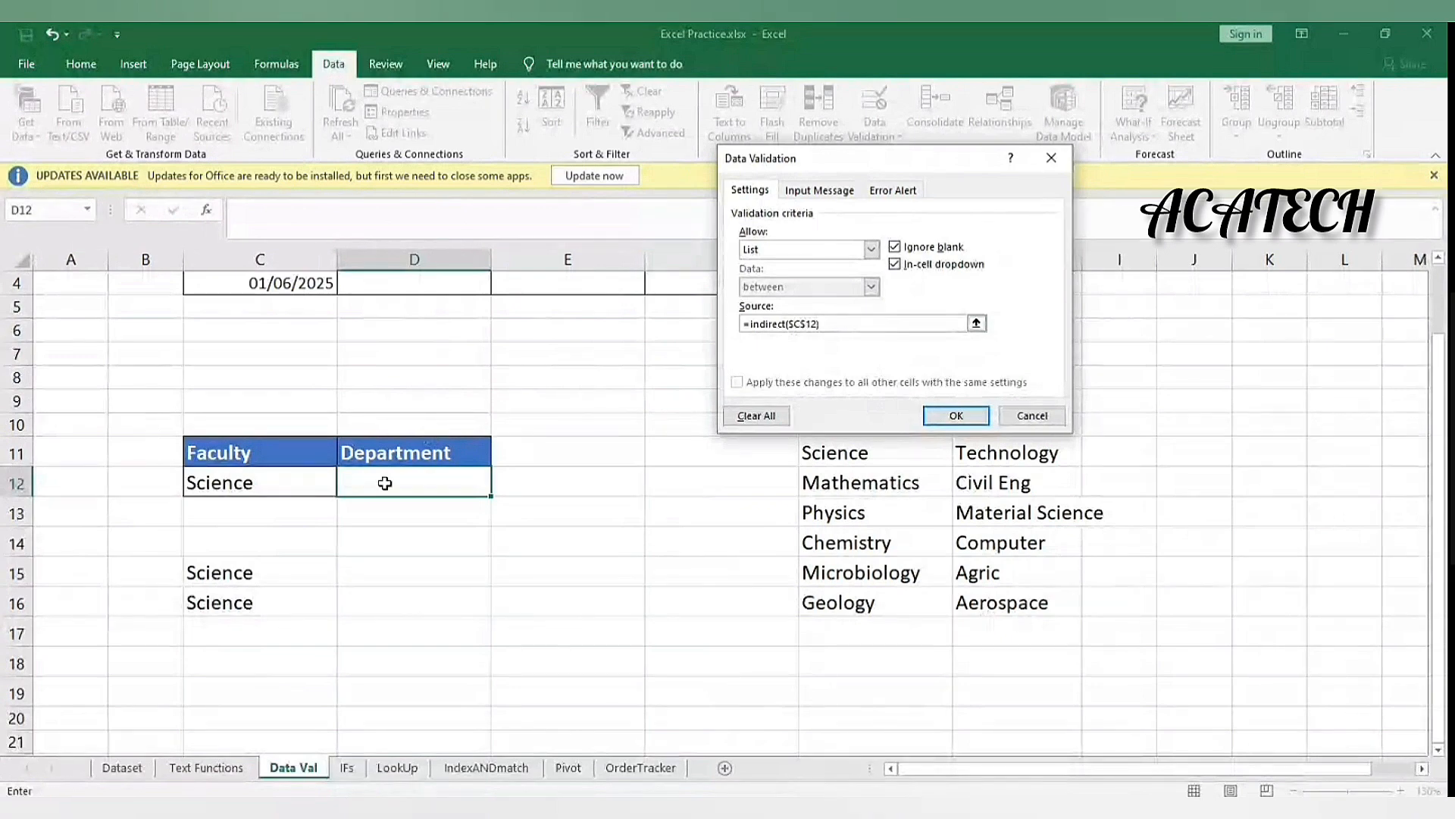
click(931, 418)
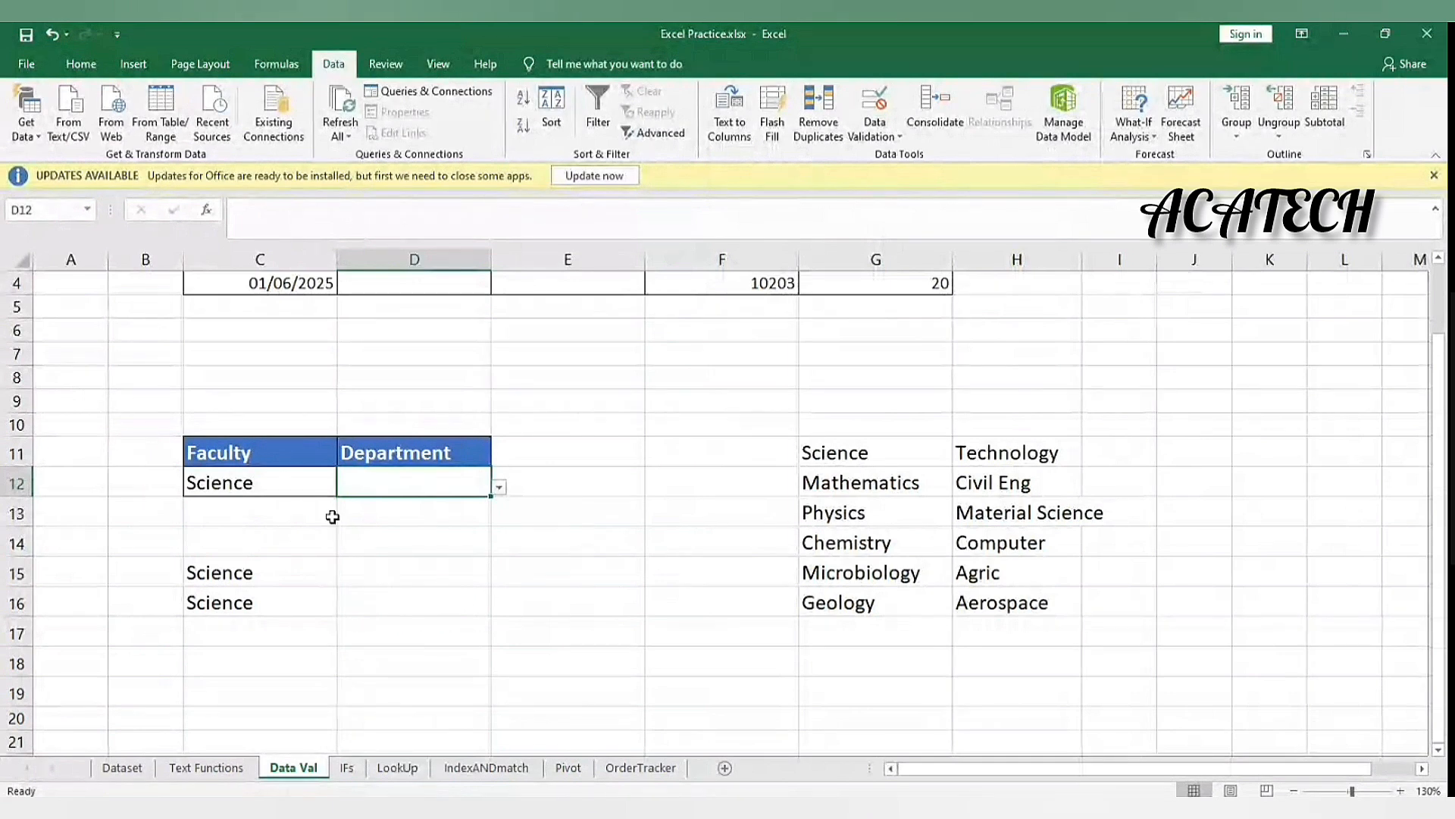
Switch the faculty in C12 to Technology and check the departments offered in D12's dropdown.
key(Left)
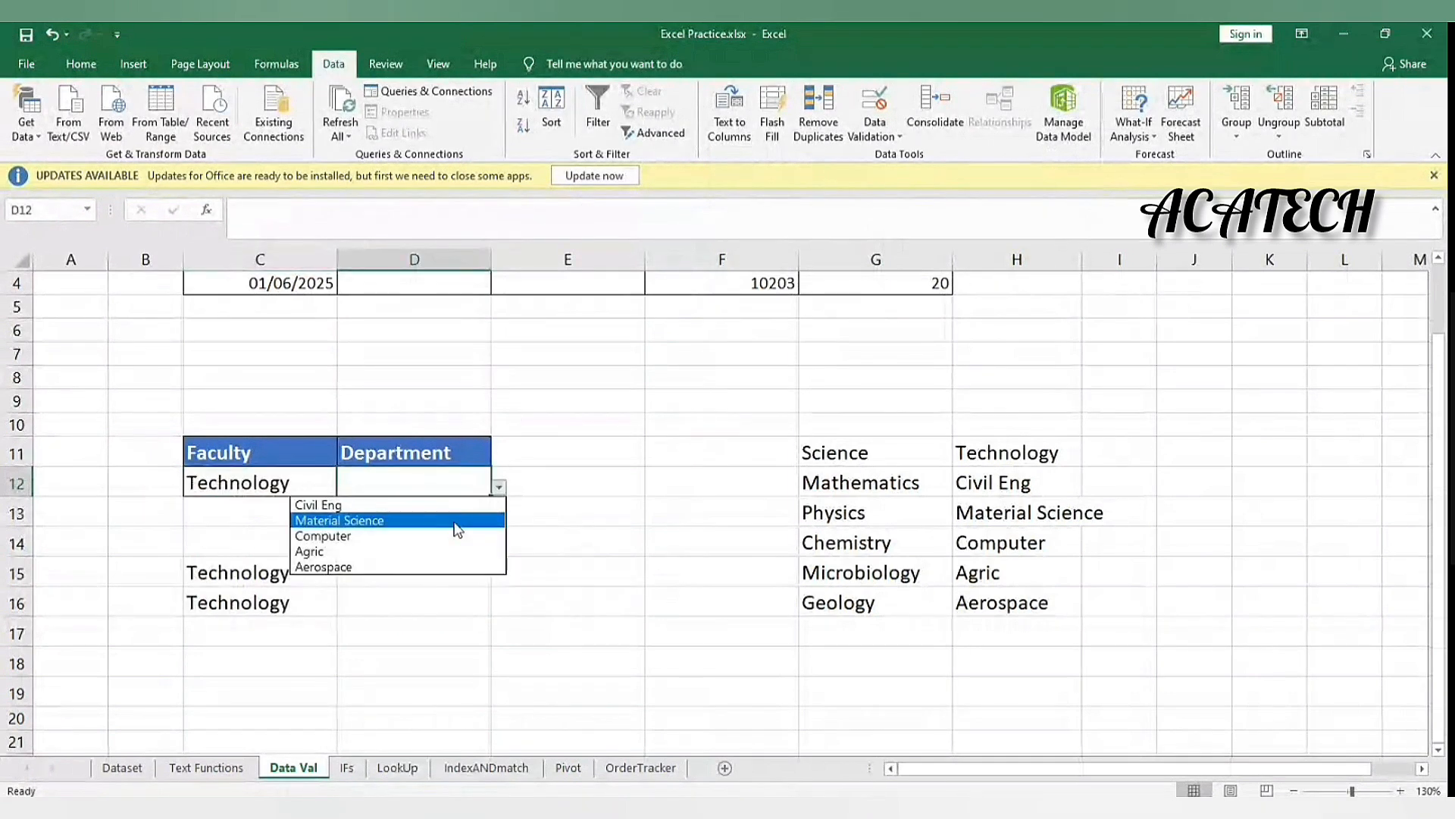
key(Escape)
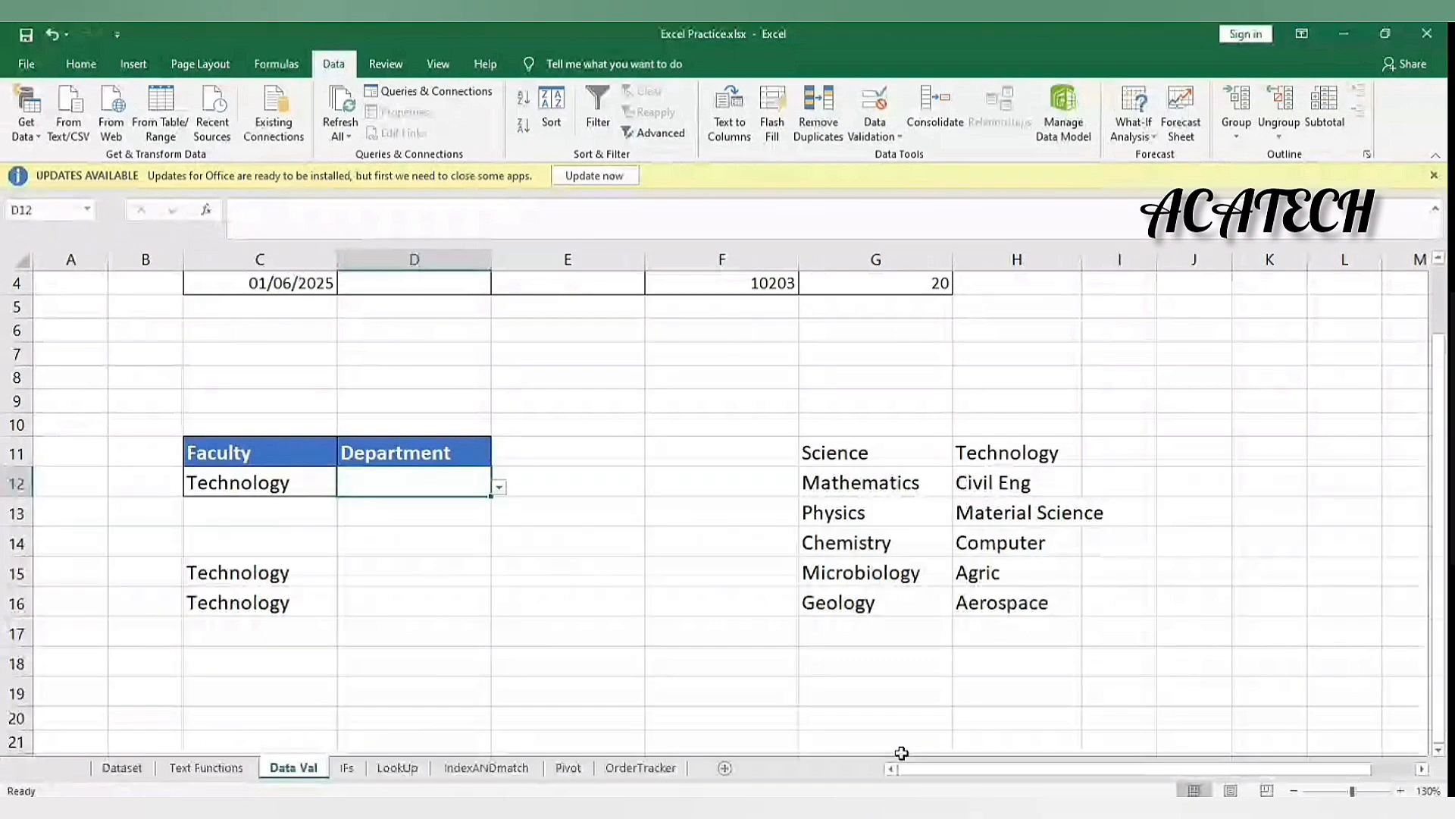
Enter Biochemistry in G17, directly below Geology in the Science department list.
click(859, 623)
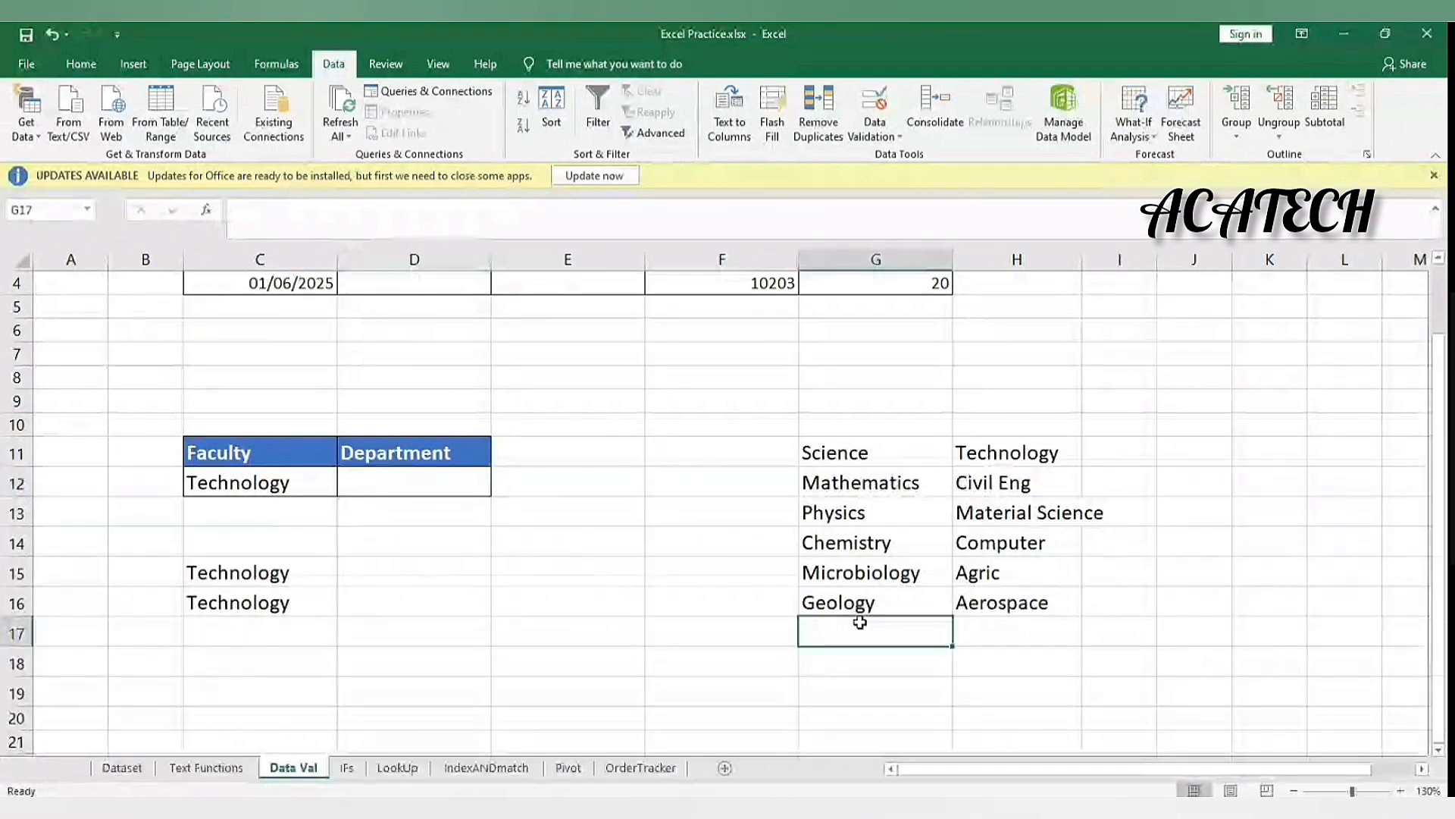
scroll(860, 623, down, 1)
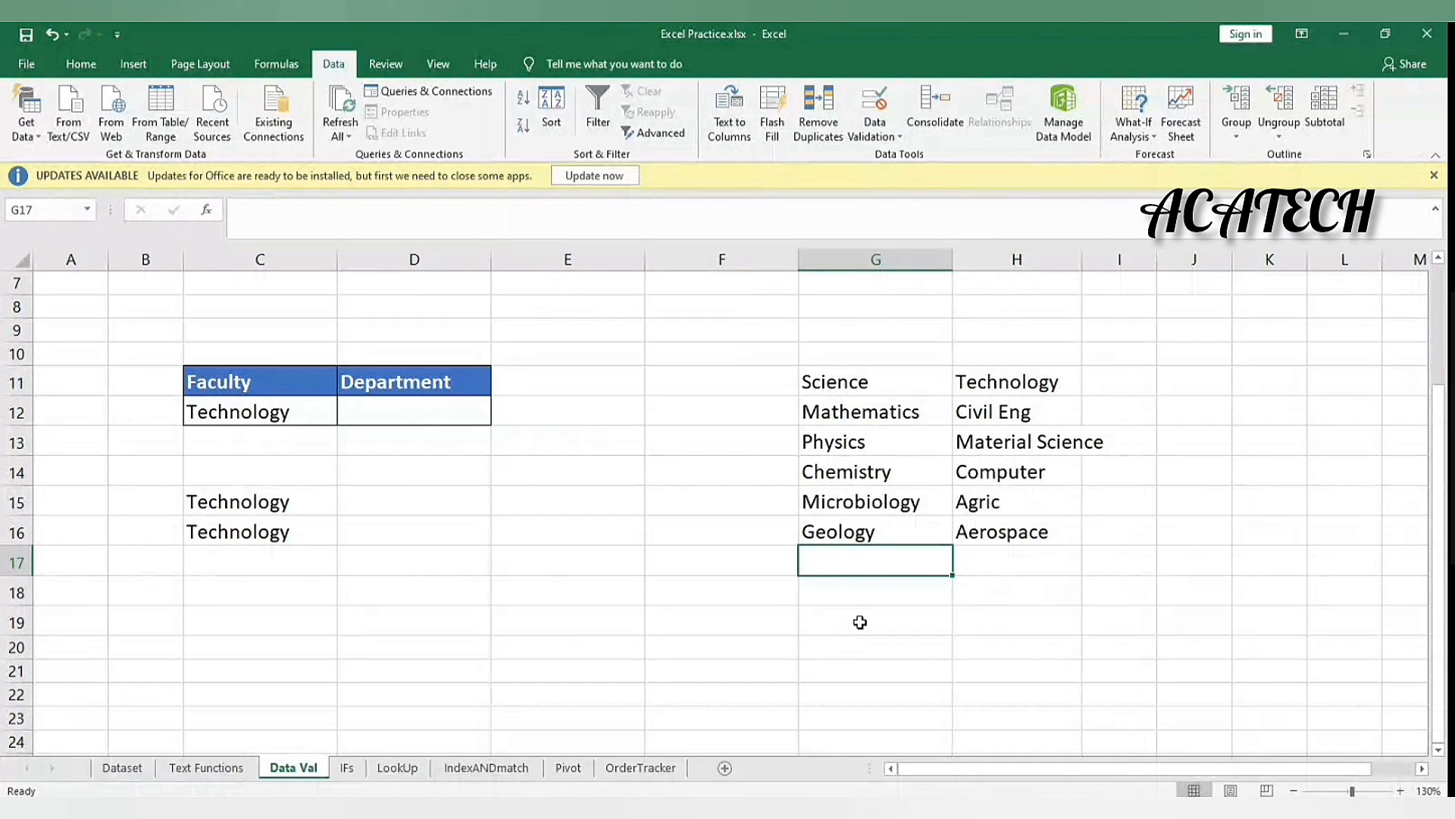
text(Biochem)
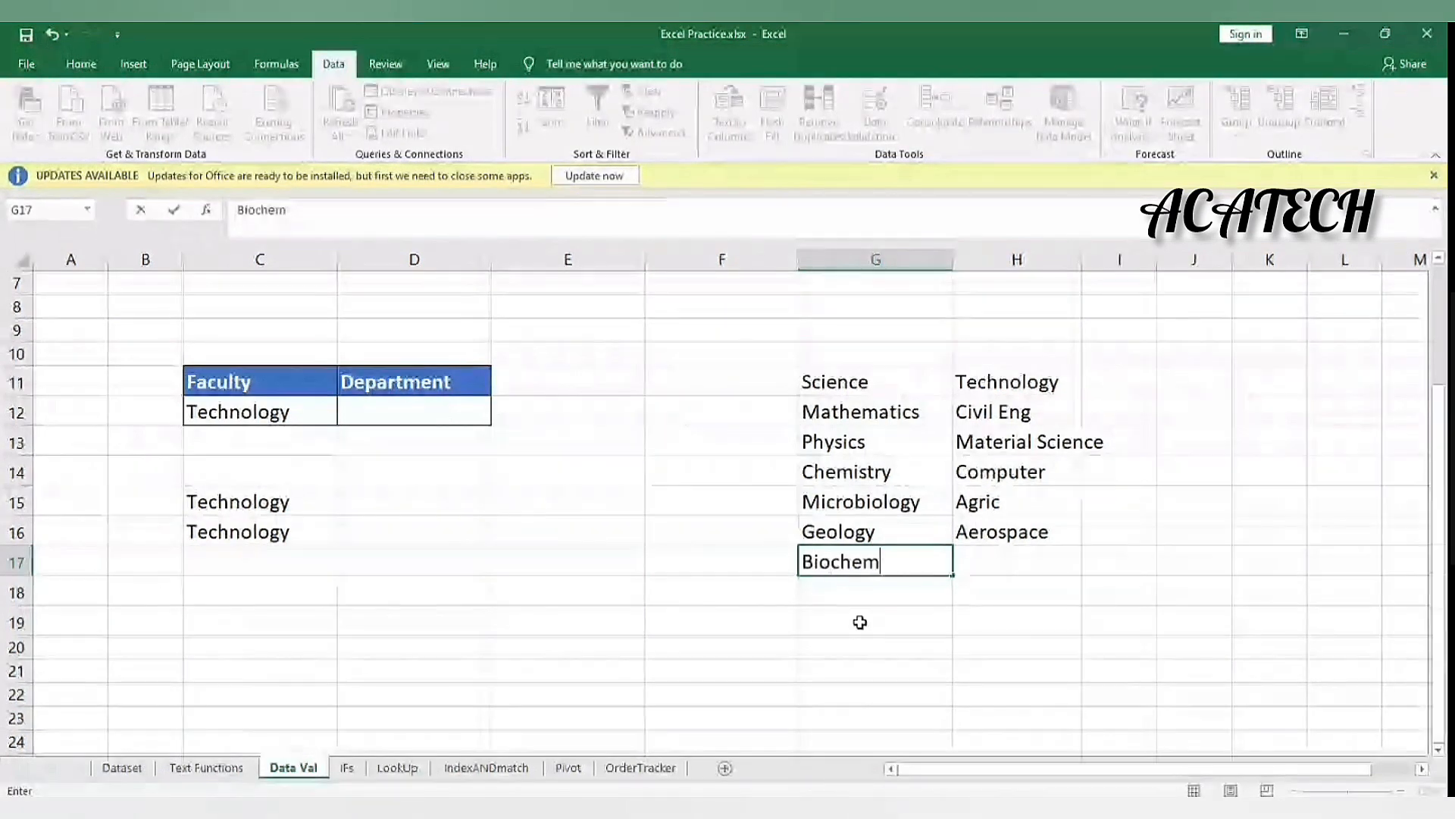
text(istry)
key(Return)
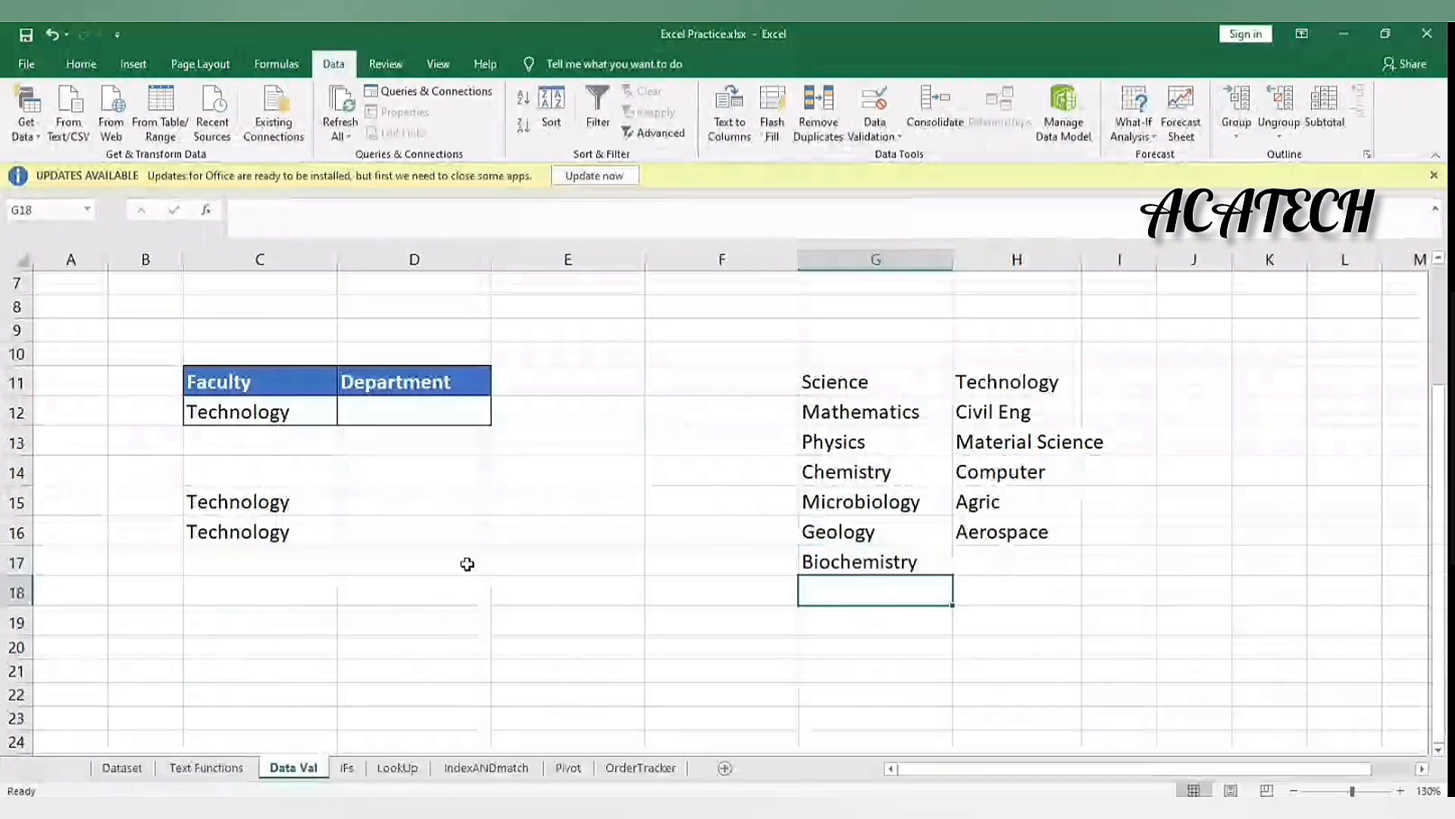
Set the faculty in C12 to Science and check the departments offered in D12's dropdown.
click(303, 412)
click(345, 416)
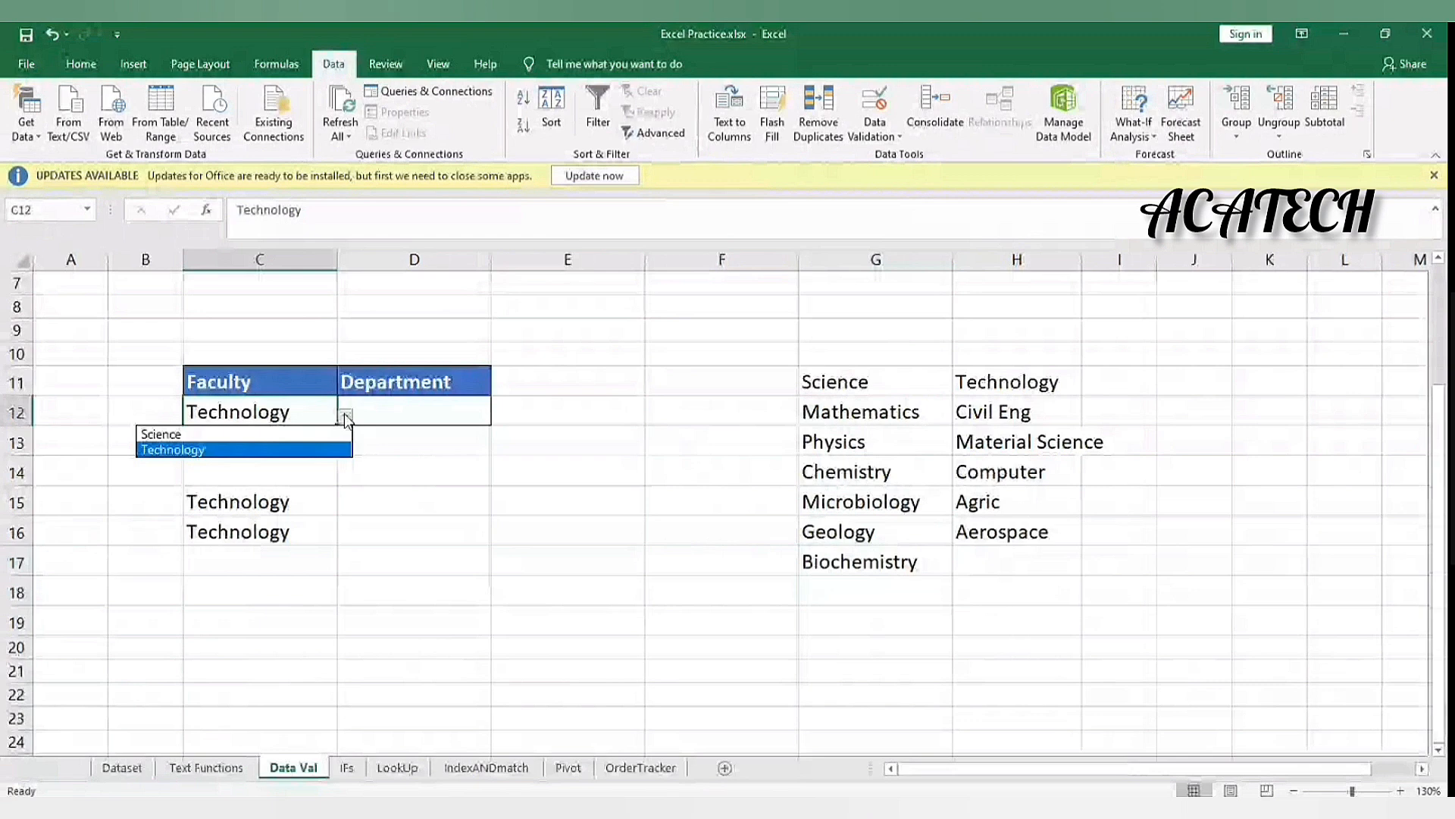
click(160, 434)
click(455, 413)
click(501, 417)
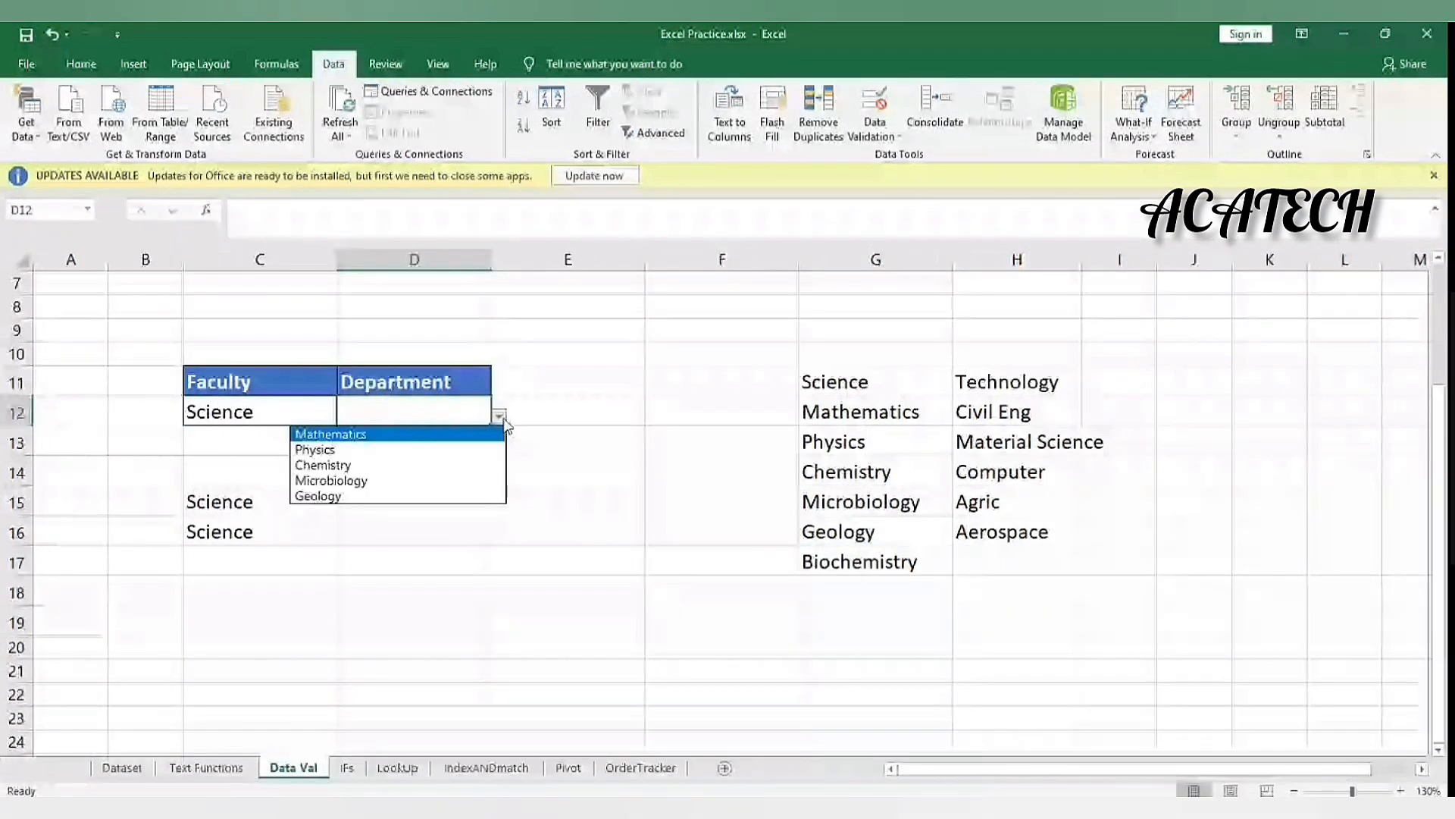
click(835, 423)
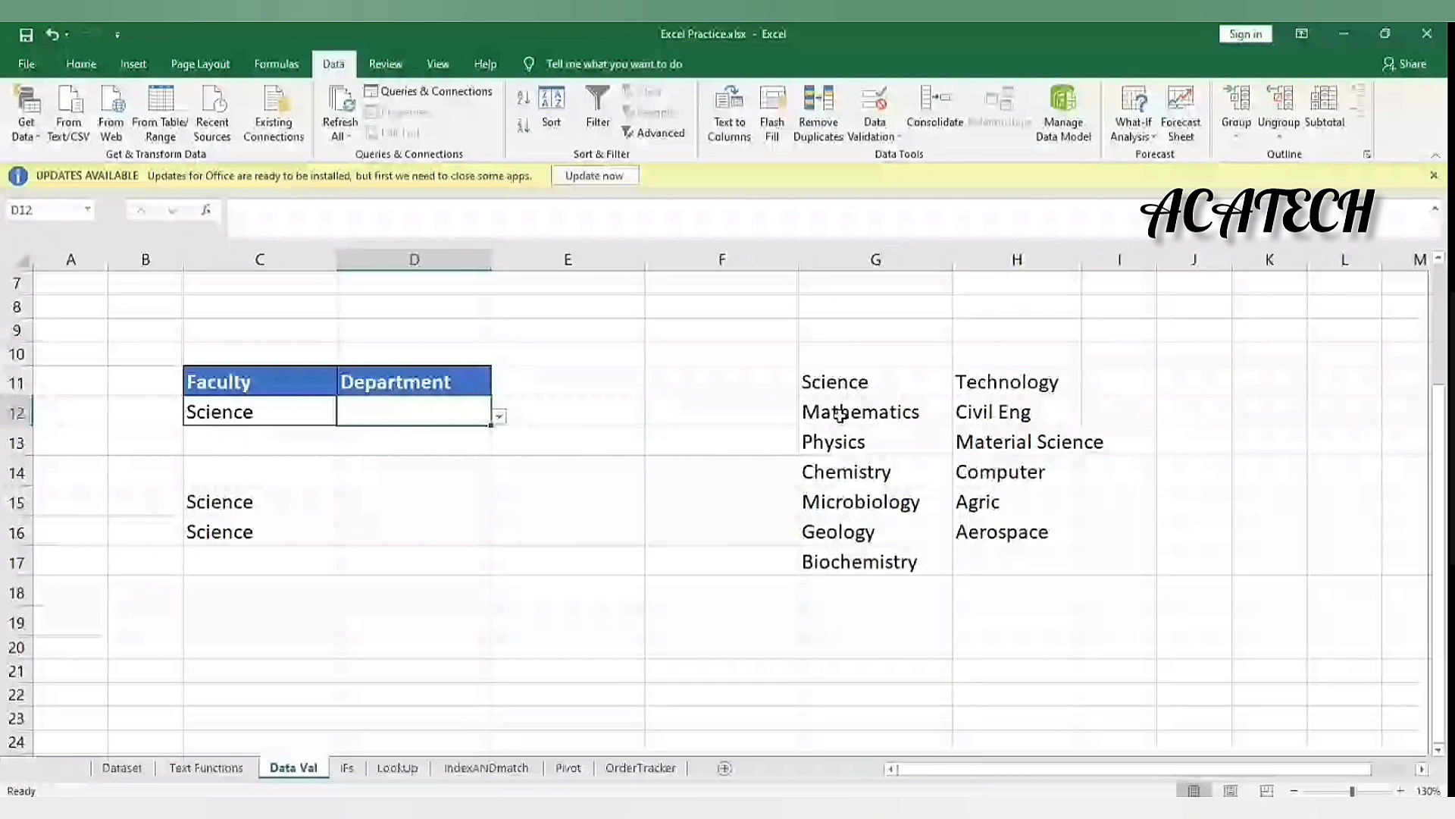
Review the Science departments in G12:G17, then delete the Biochemistry entry from G17.
drag(840, 416, 835, 560)
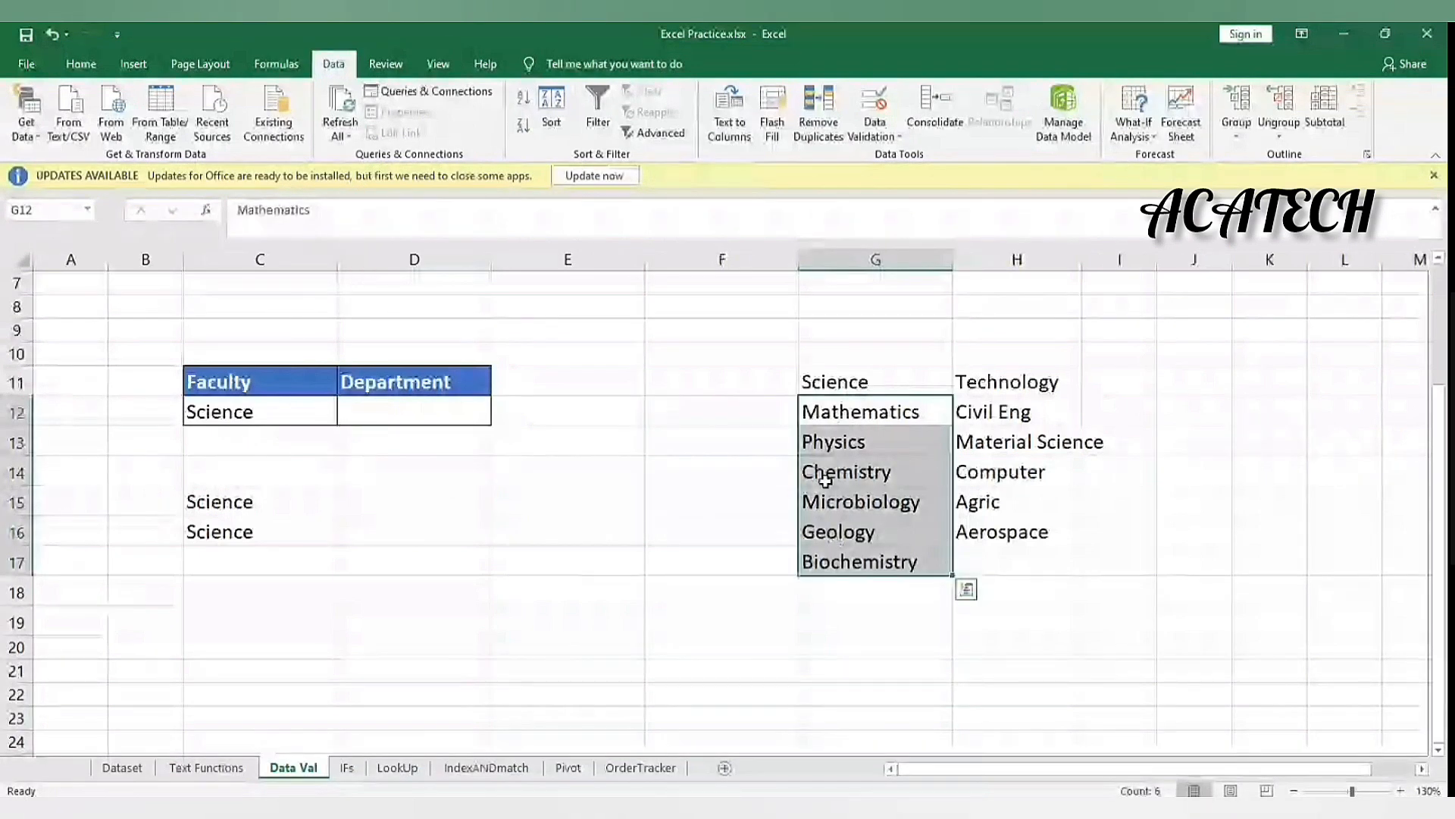
click(808, 559)
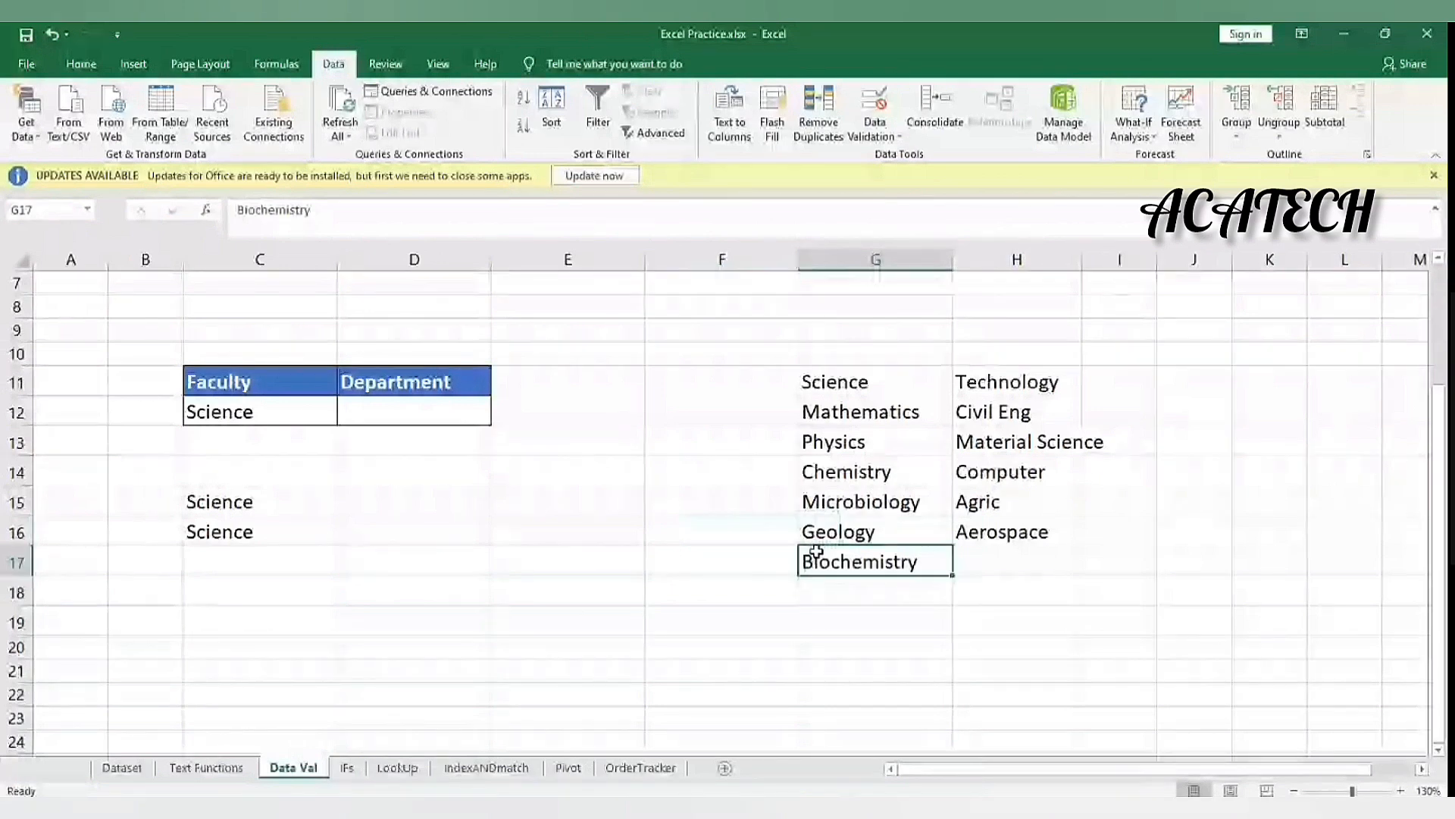
key(Delete)
Convert the Science and Technology department lists in G11:H16 into a table with headers.
click(920, 387)
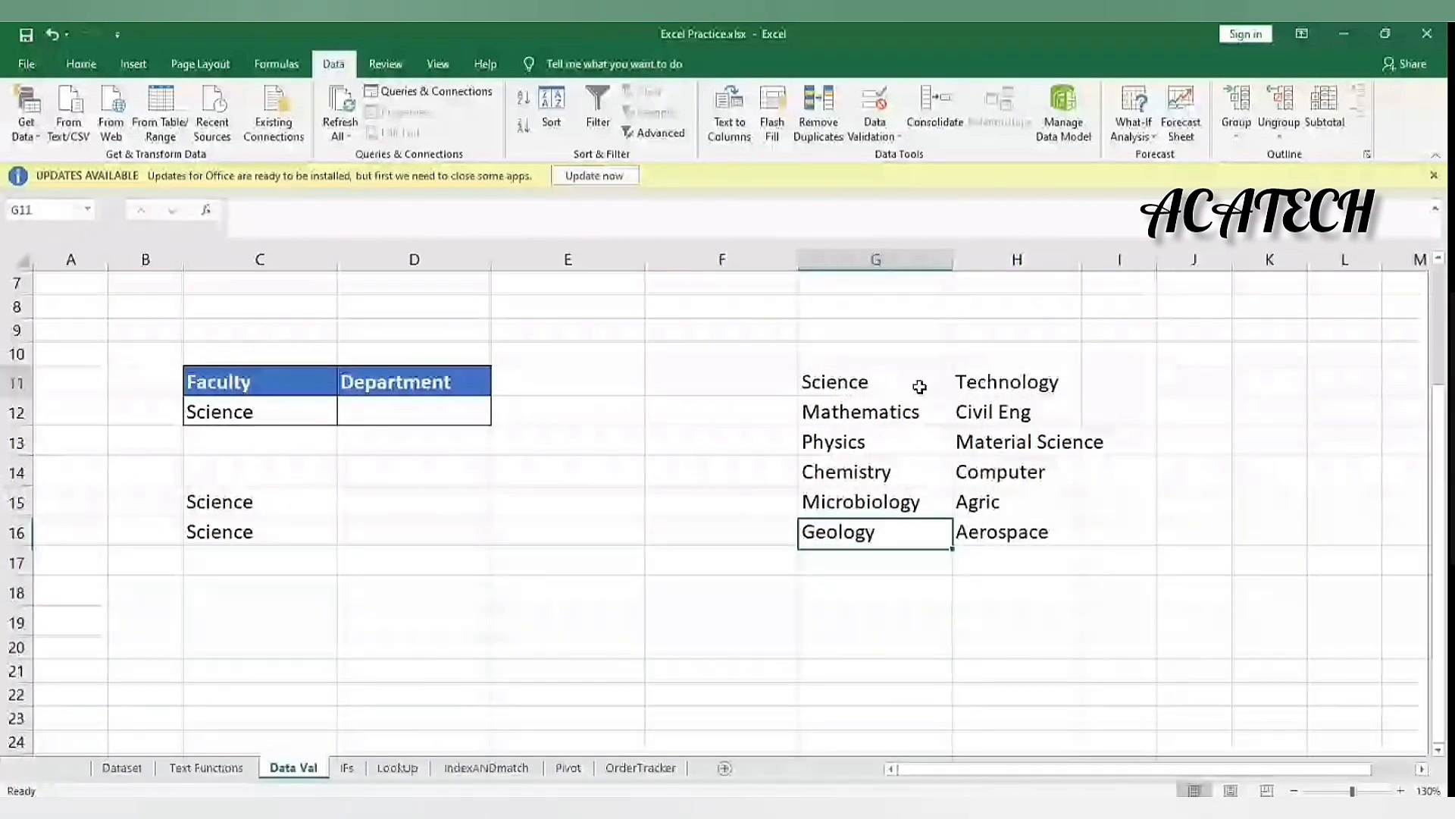
drag(920, 387, 989, 529)
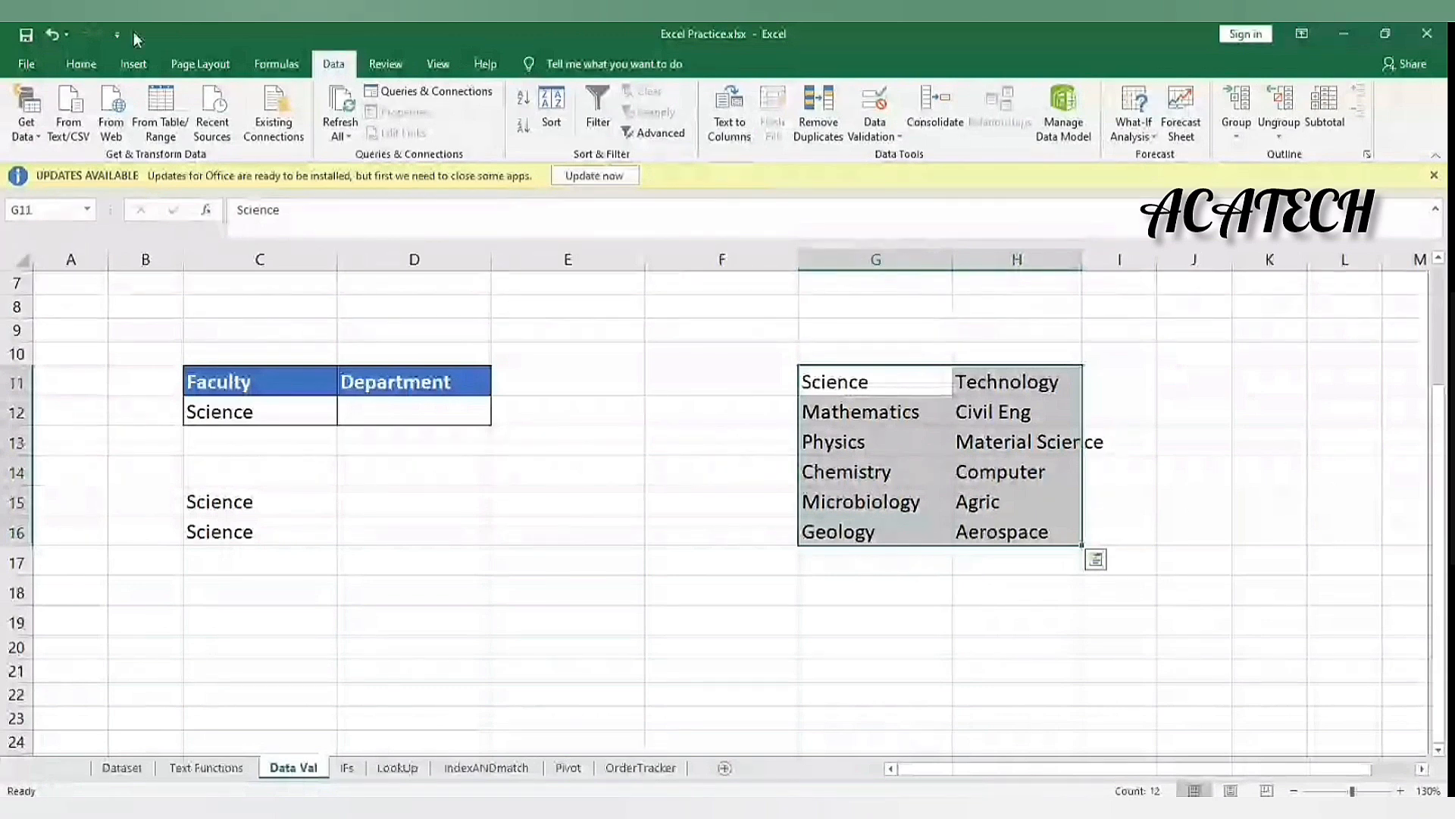
click(138, 64)
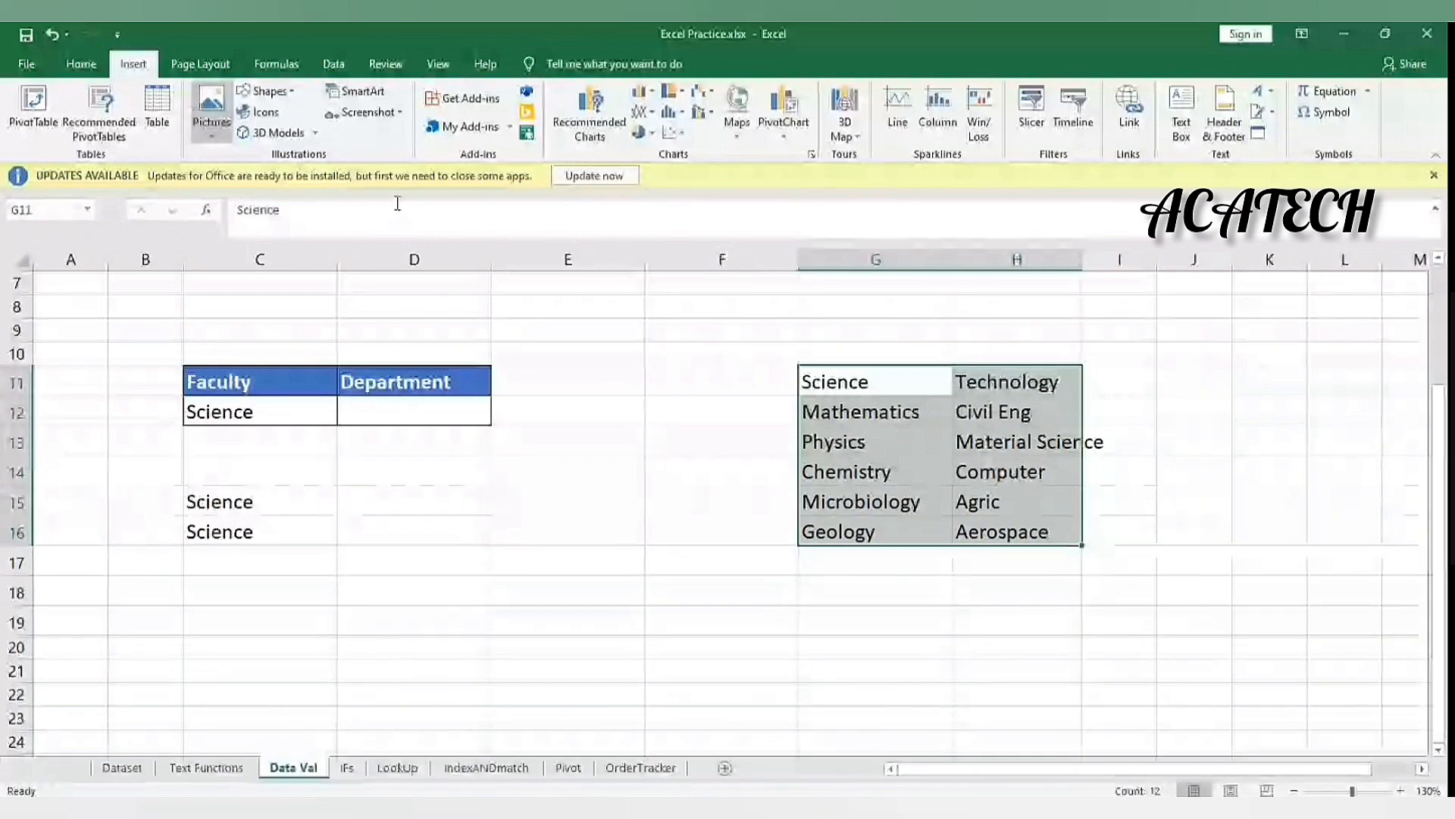
click(158, 106)
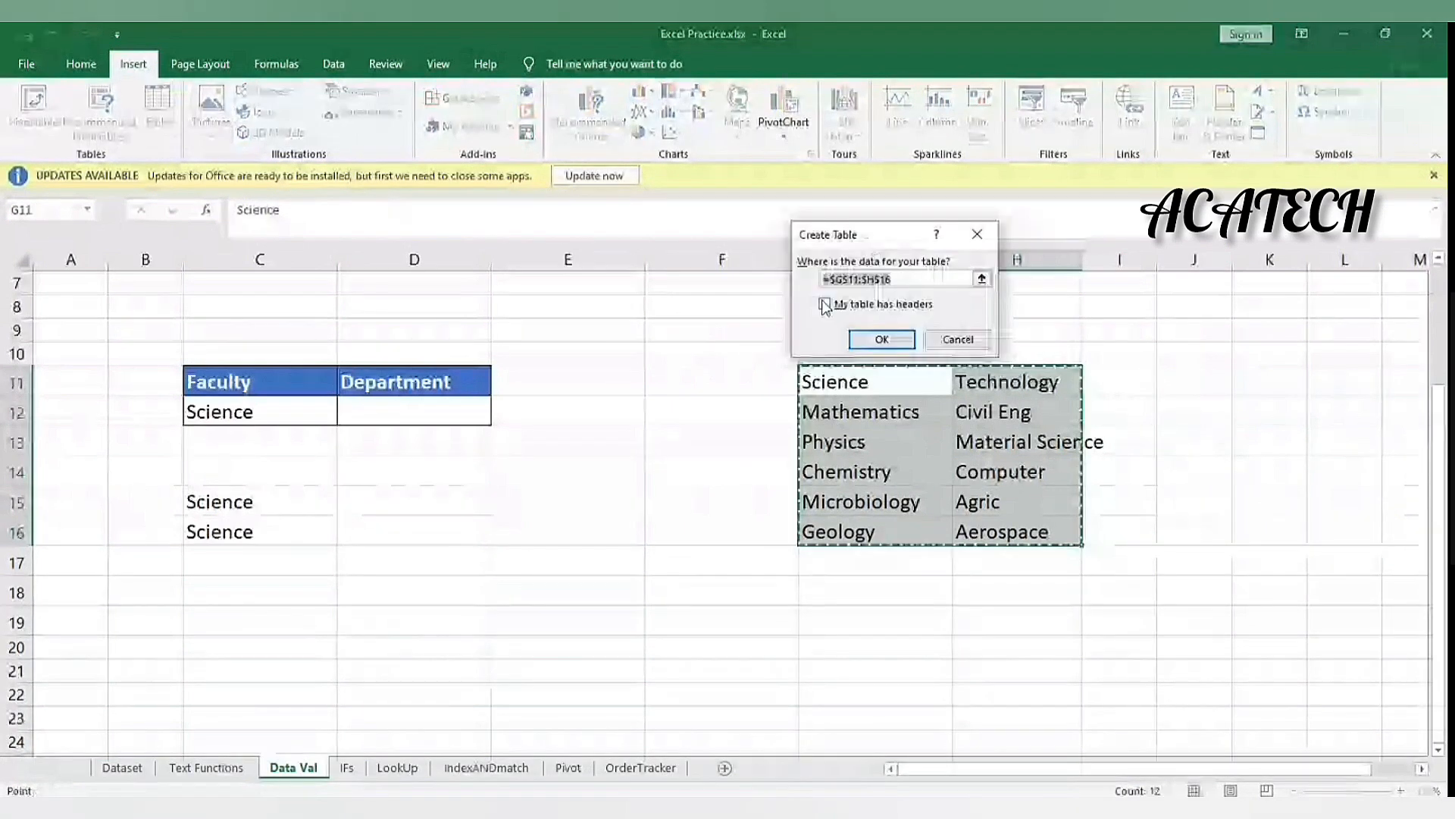
click(825, 304)
click(881, 339)
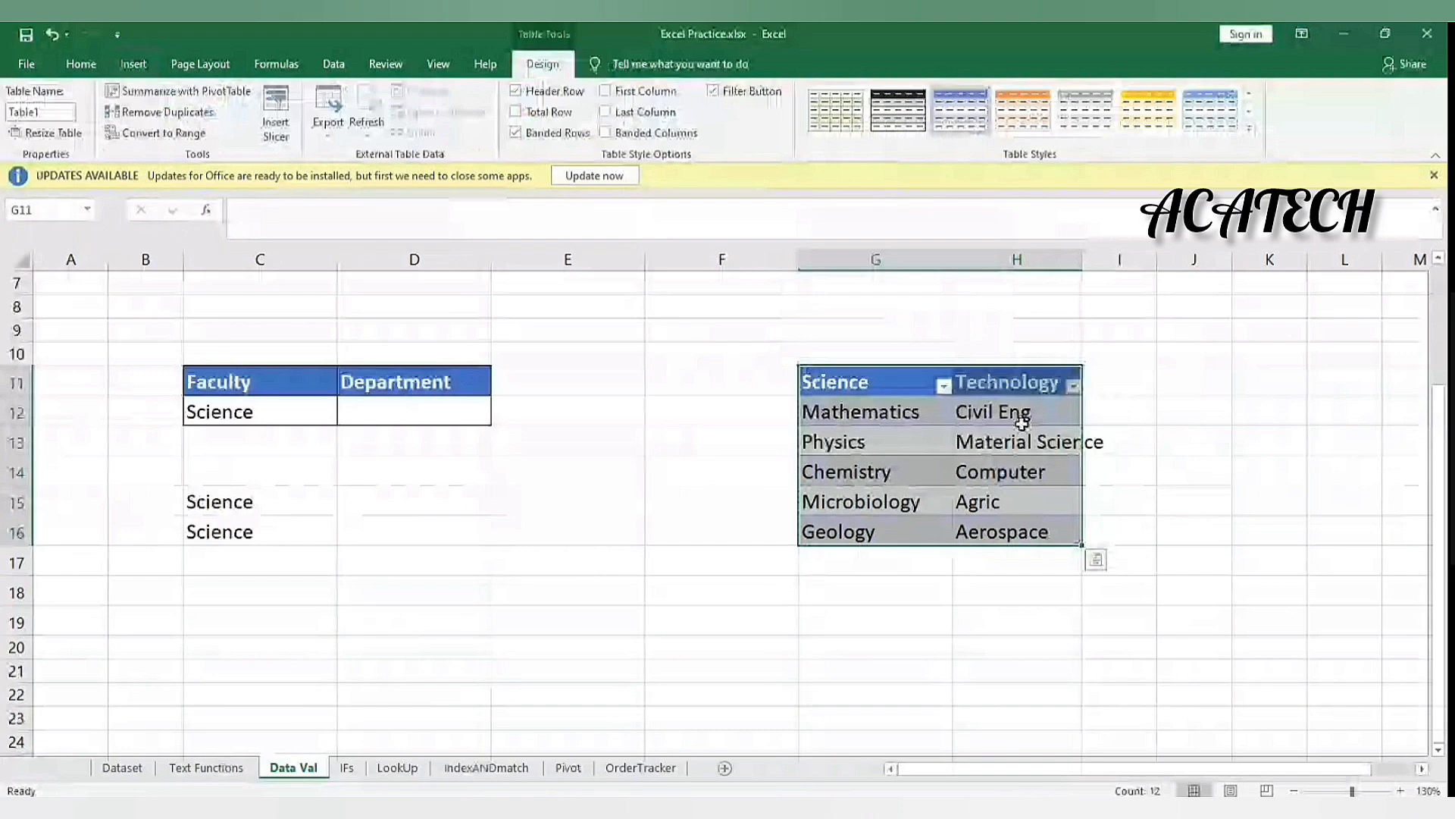
click(1119, 469)
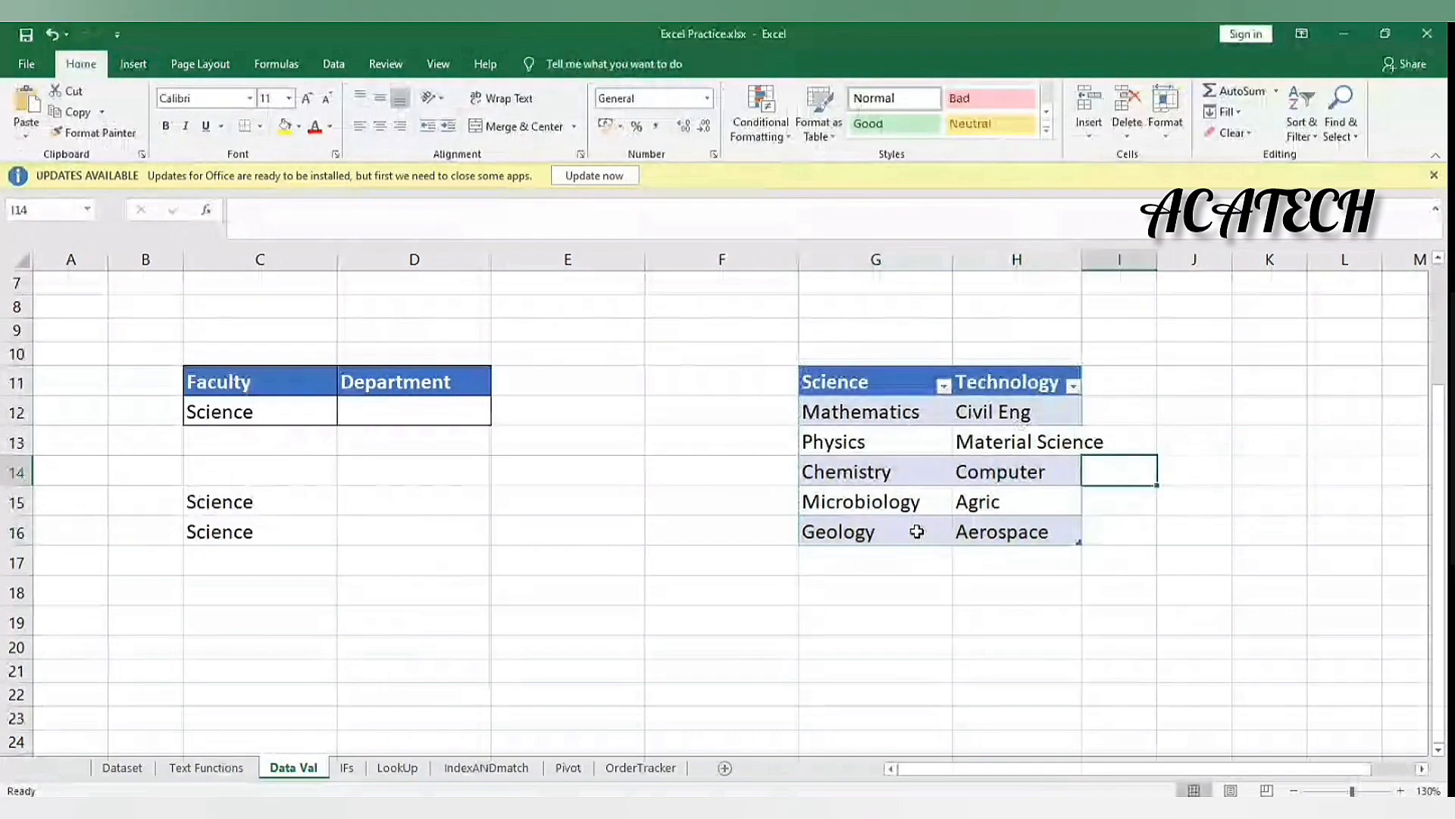
Add Biochemistry in G17 as a new department in the table's Science column.
click(917, 531)
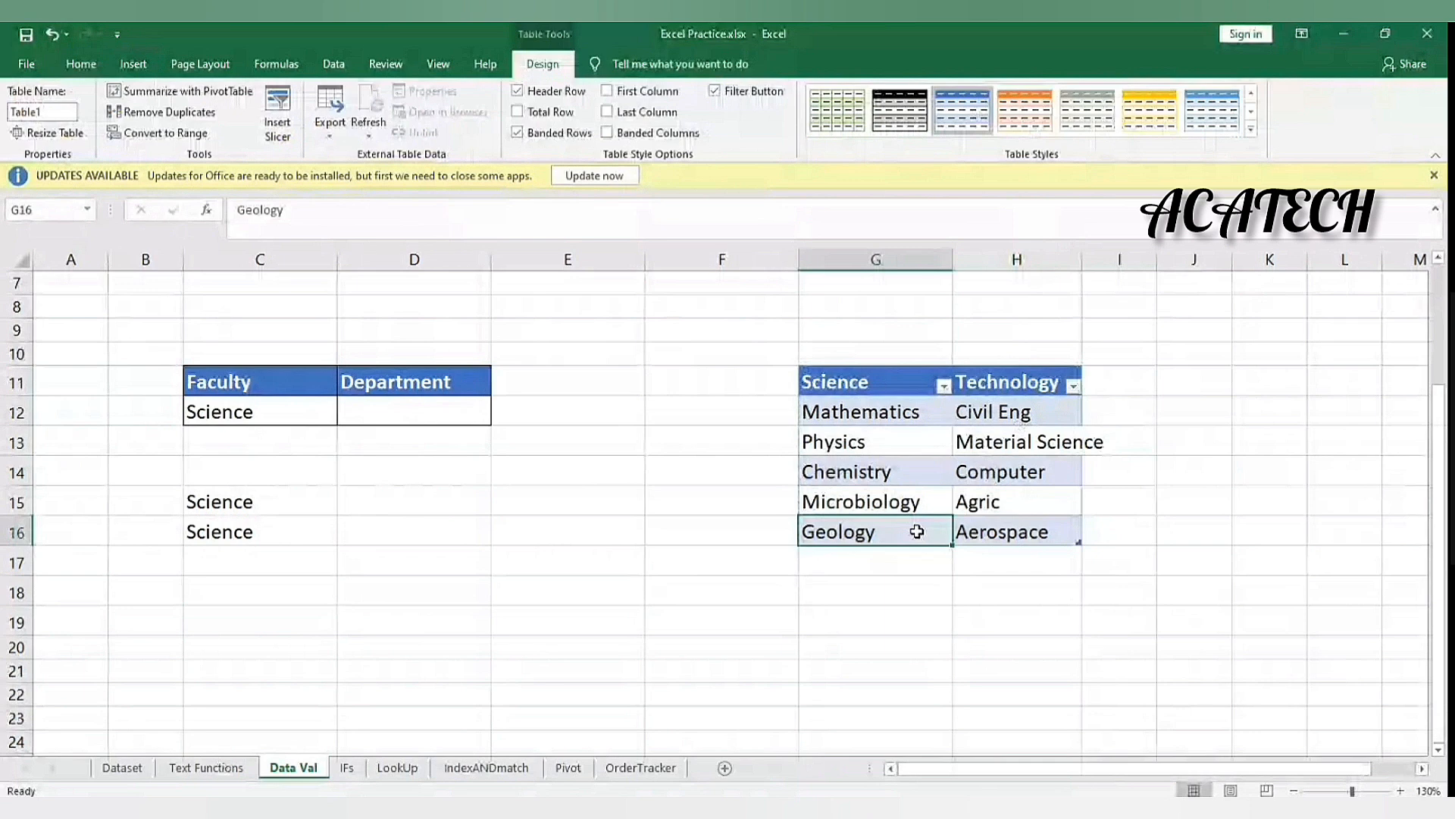
click(914, 561)
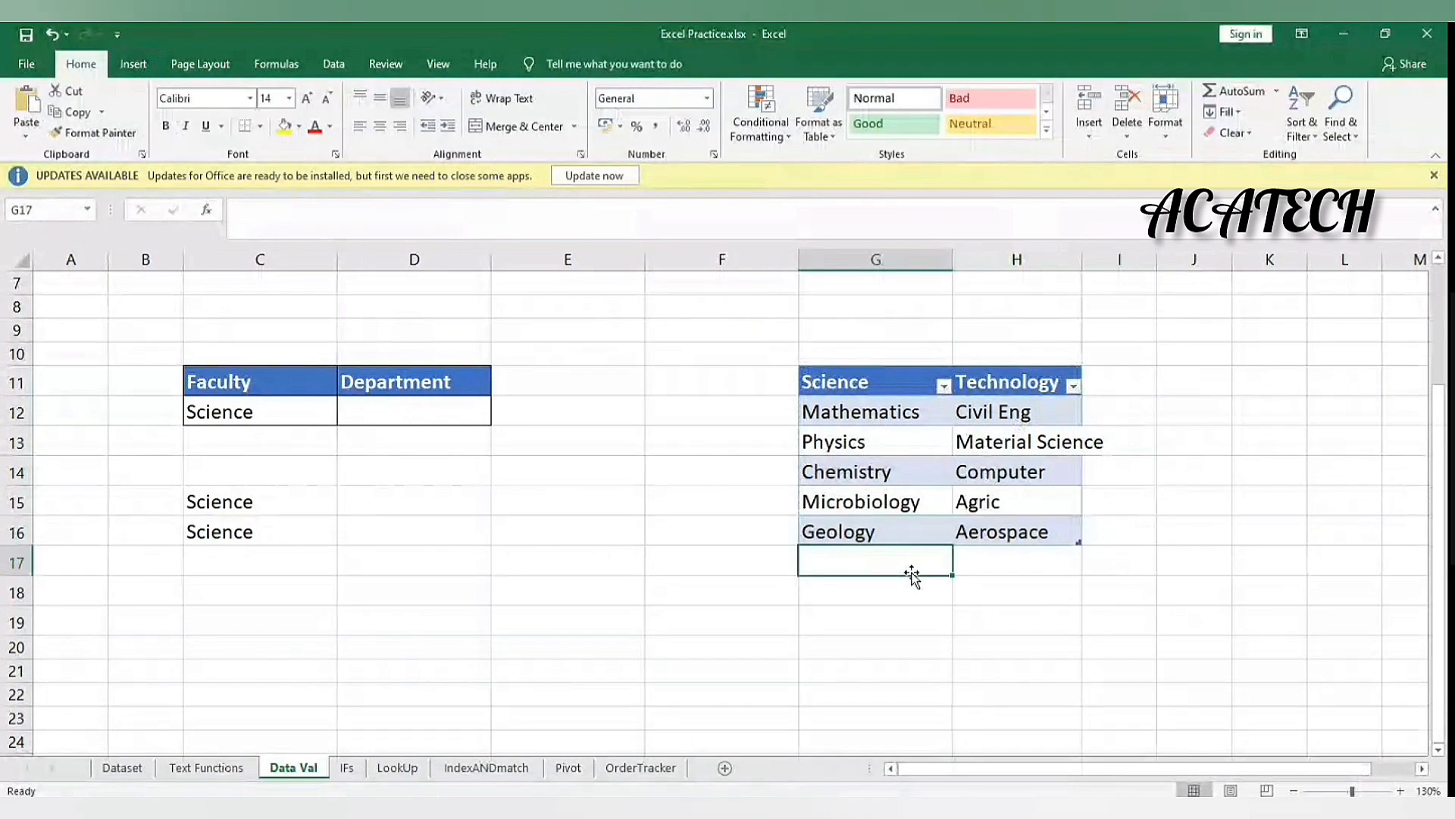
text(Bioche)
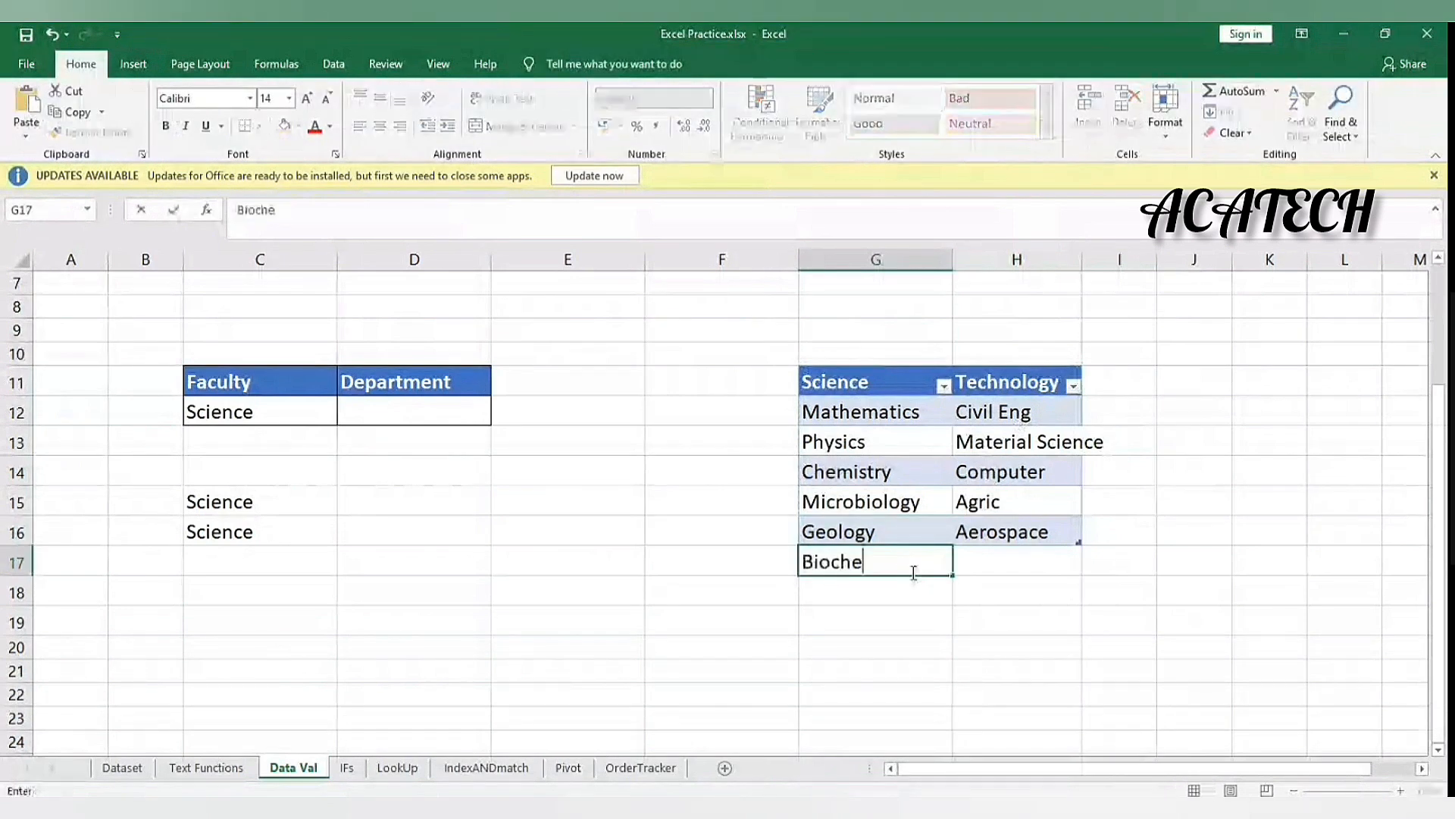
text(mistry)
key(Return)
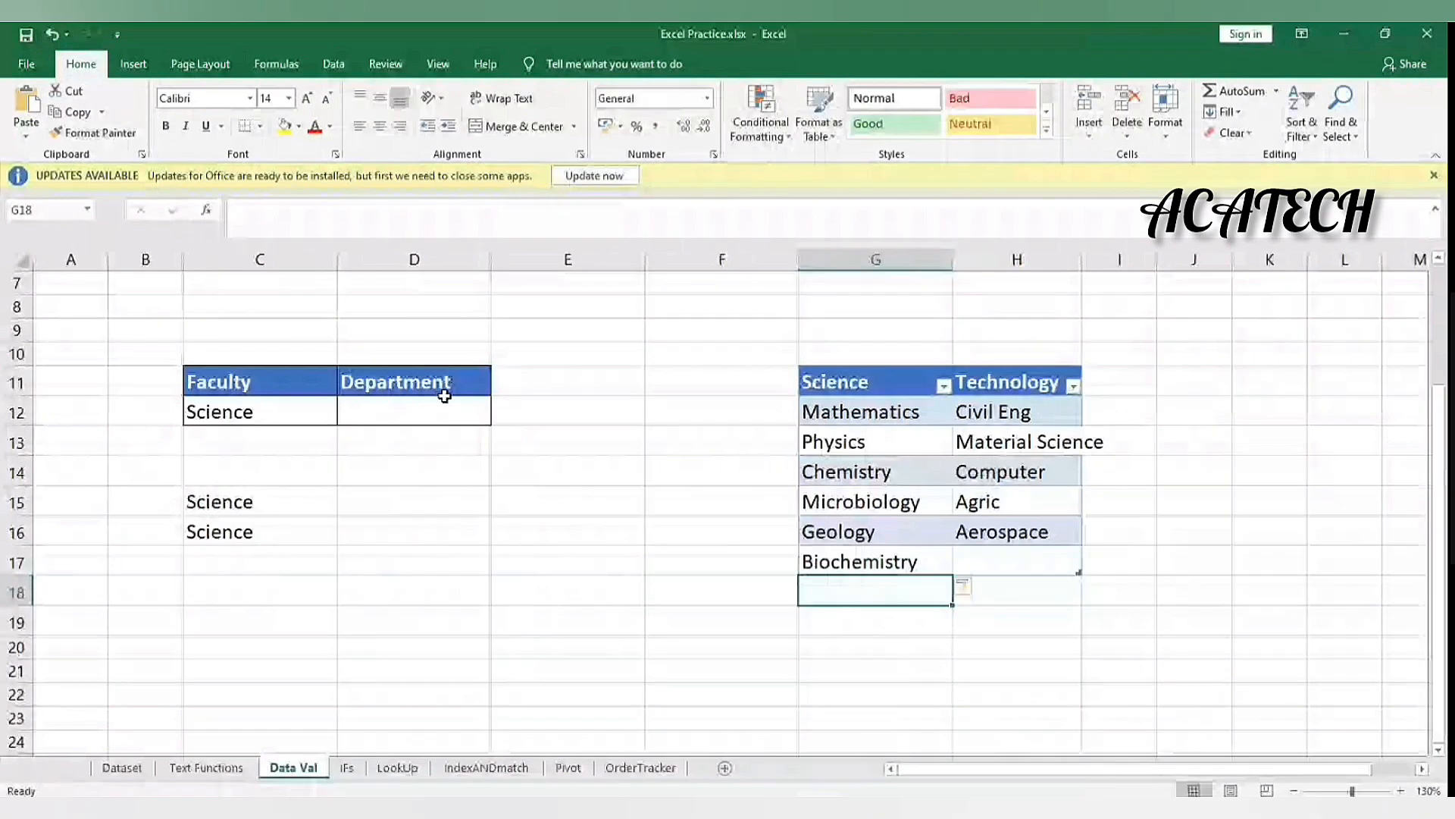
Check the departments offered in D12's dropdown for the Science faculty, leaving the cell empty.
click(445, 409)
click(499, 416)
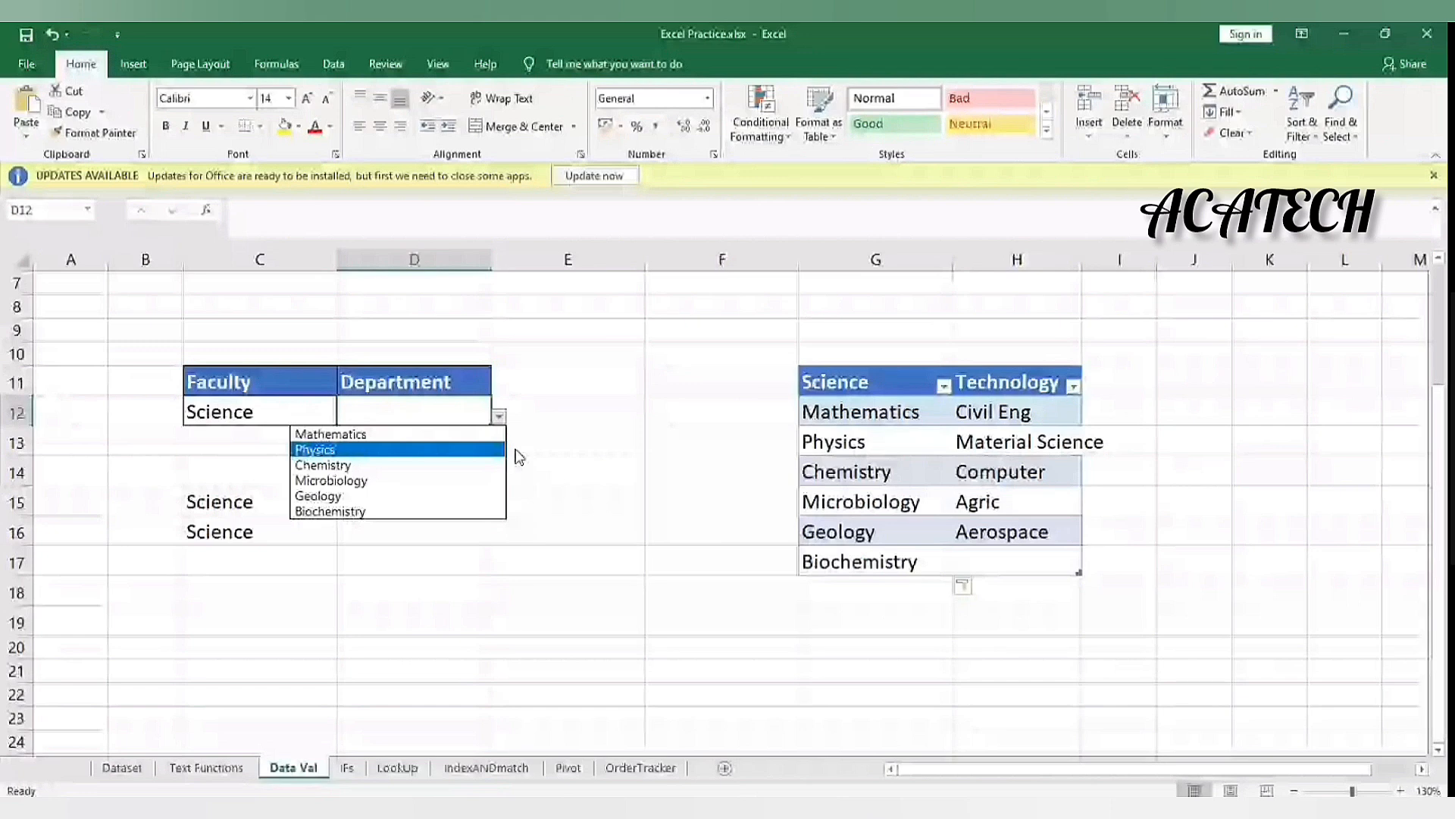
key(Escape)
Add Chemical Eng in H17 as a new department in the table's Technology column.
click(1044, 574)
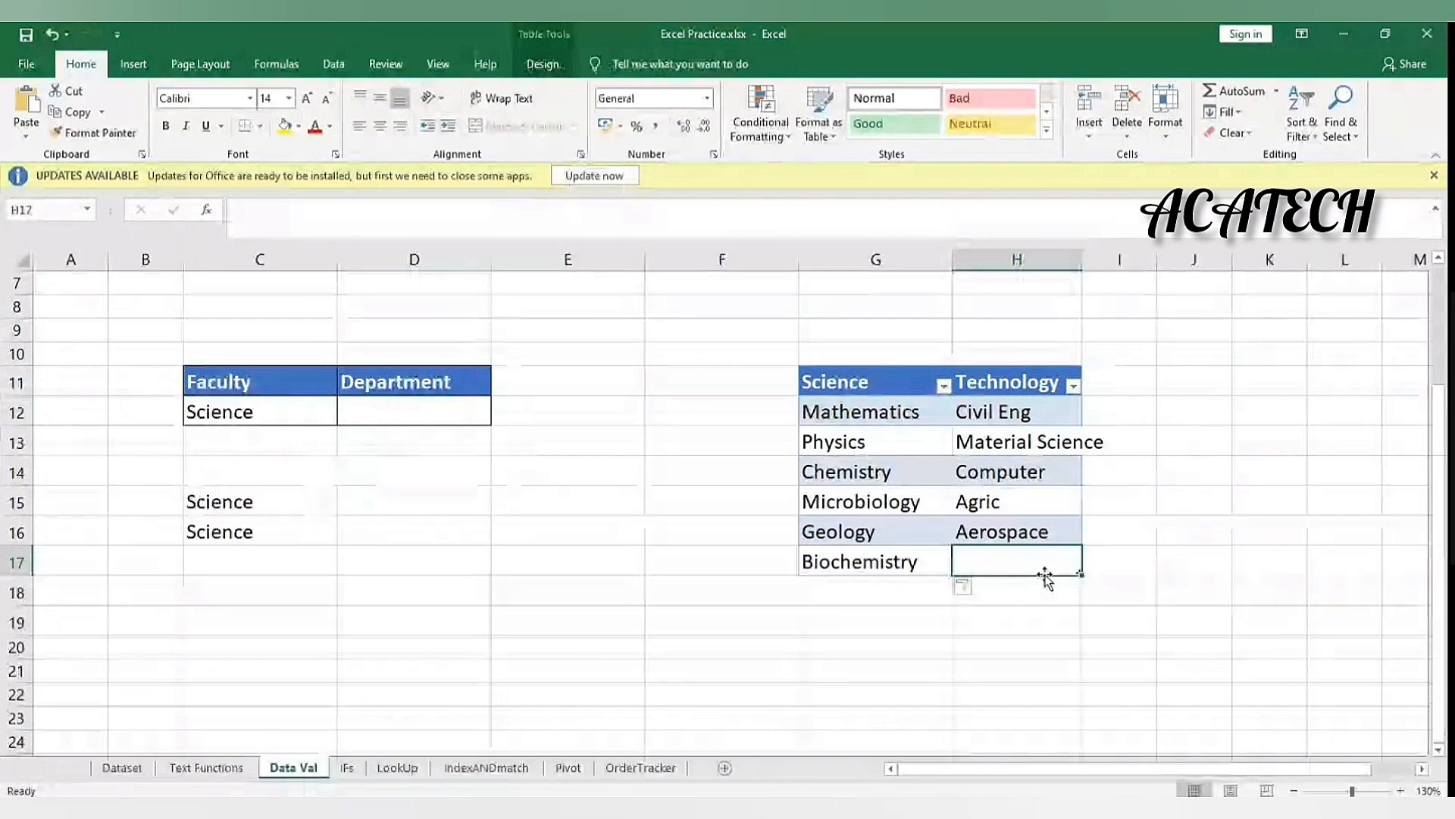
text(Chem)
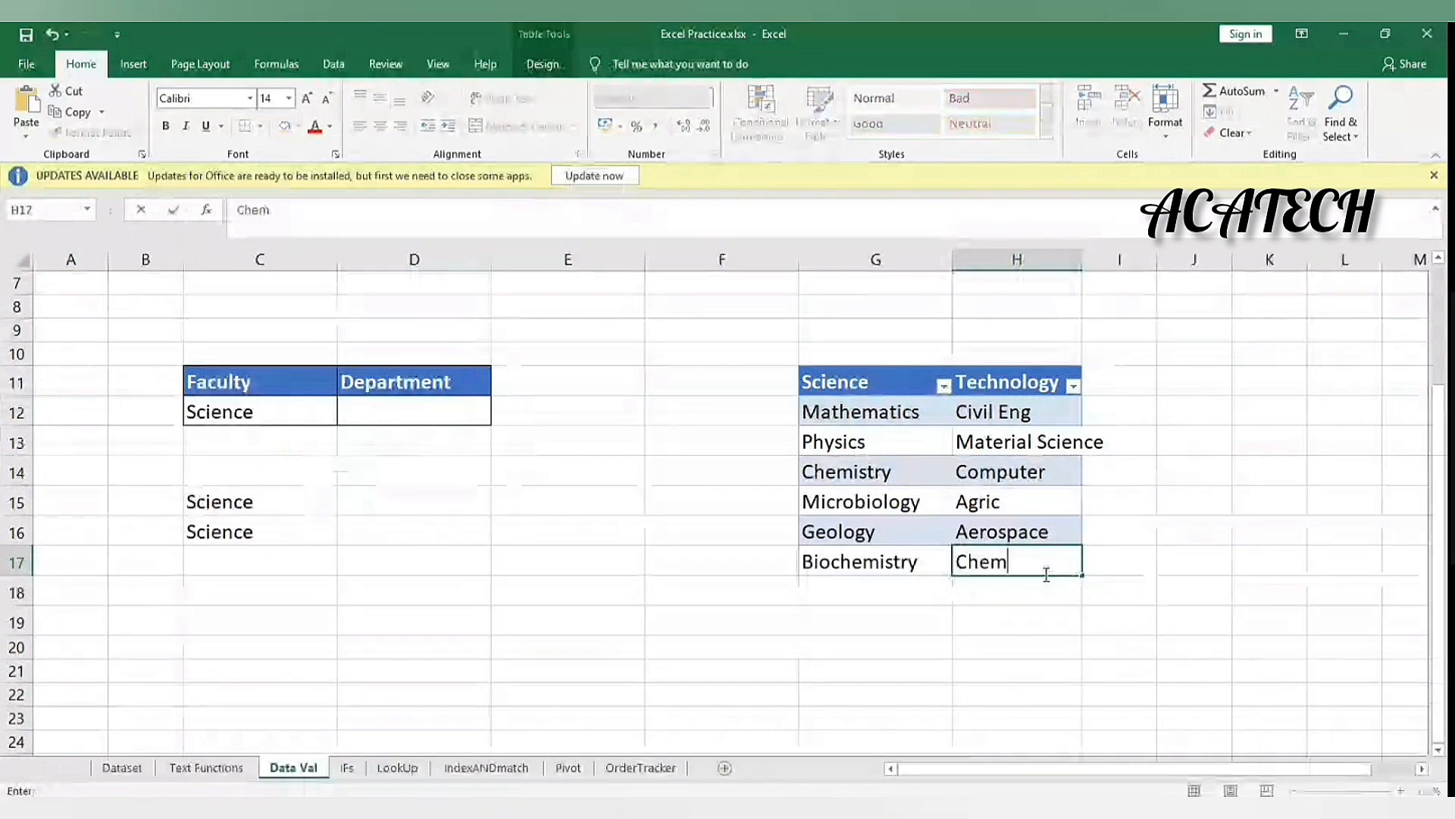
text(ical E)
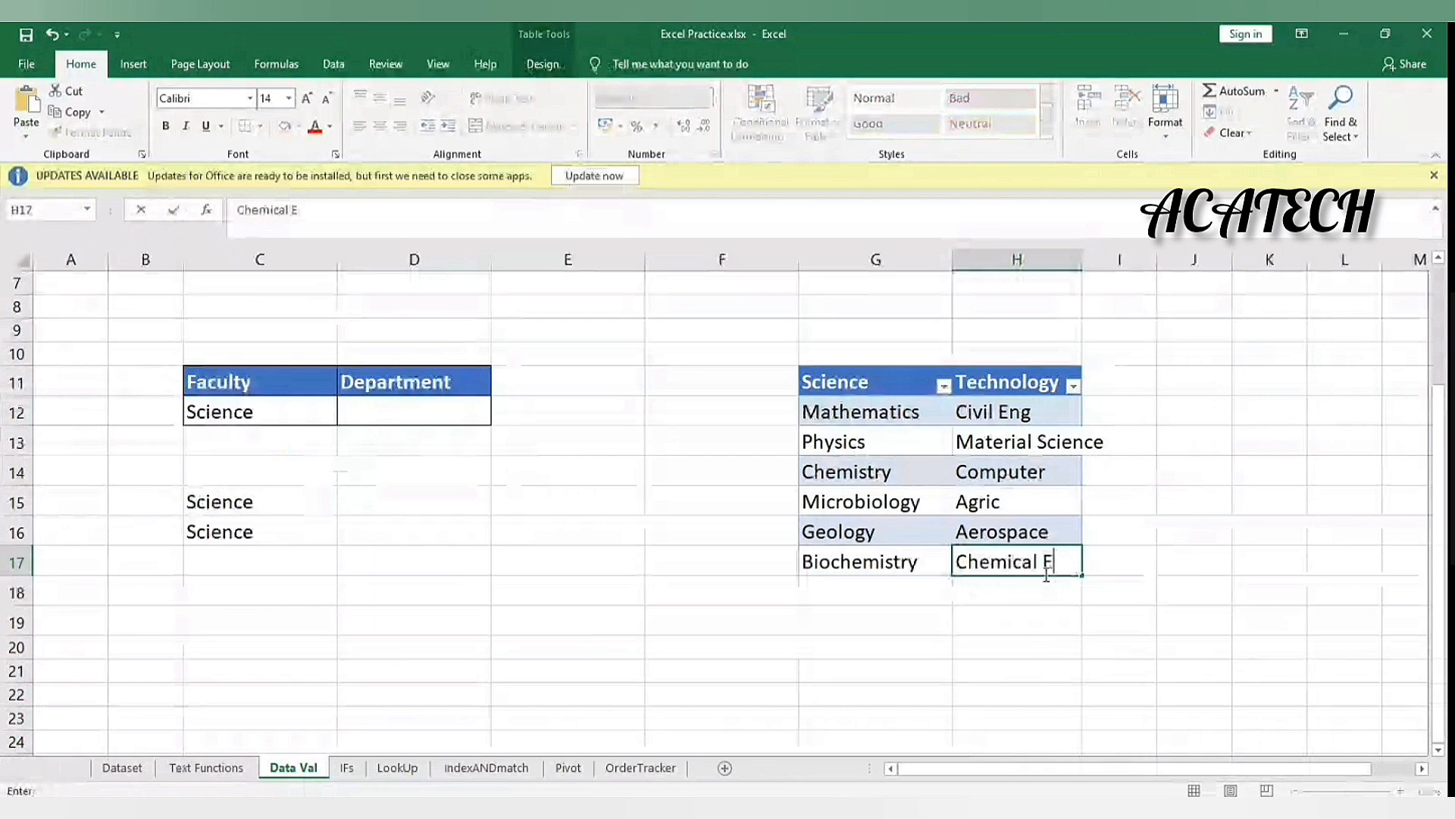
text(n)
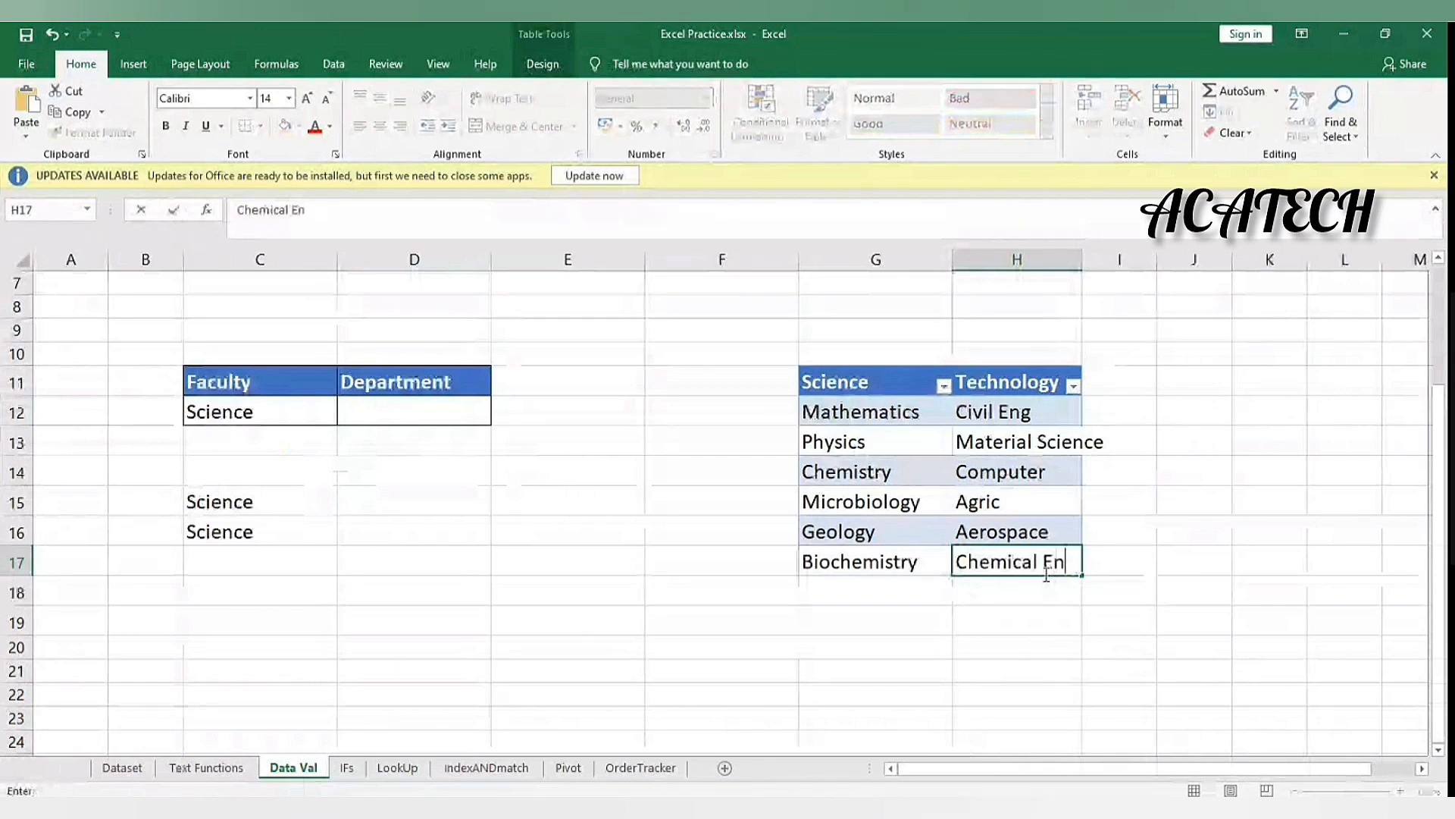
text(g)
key(Return)
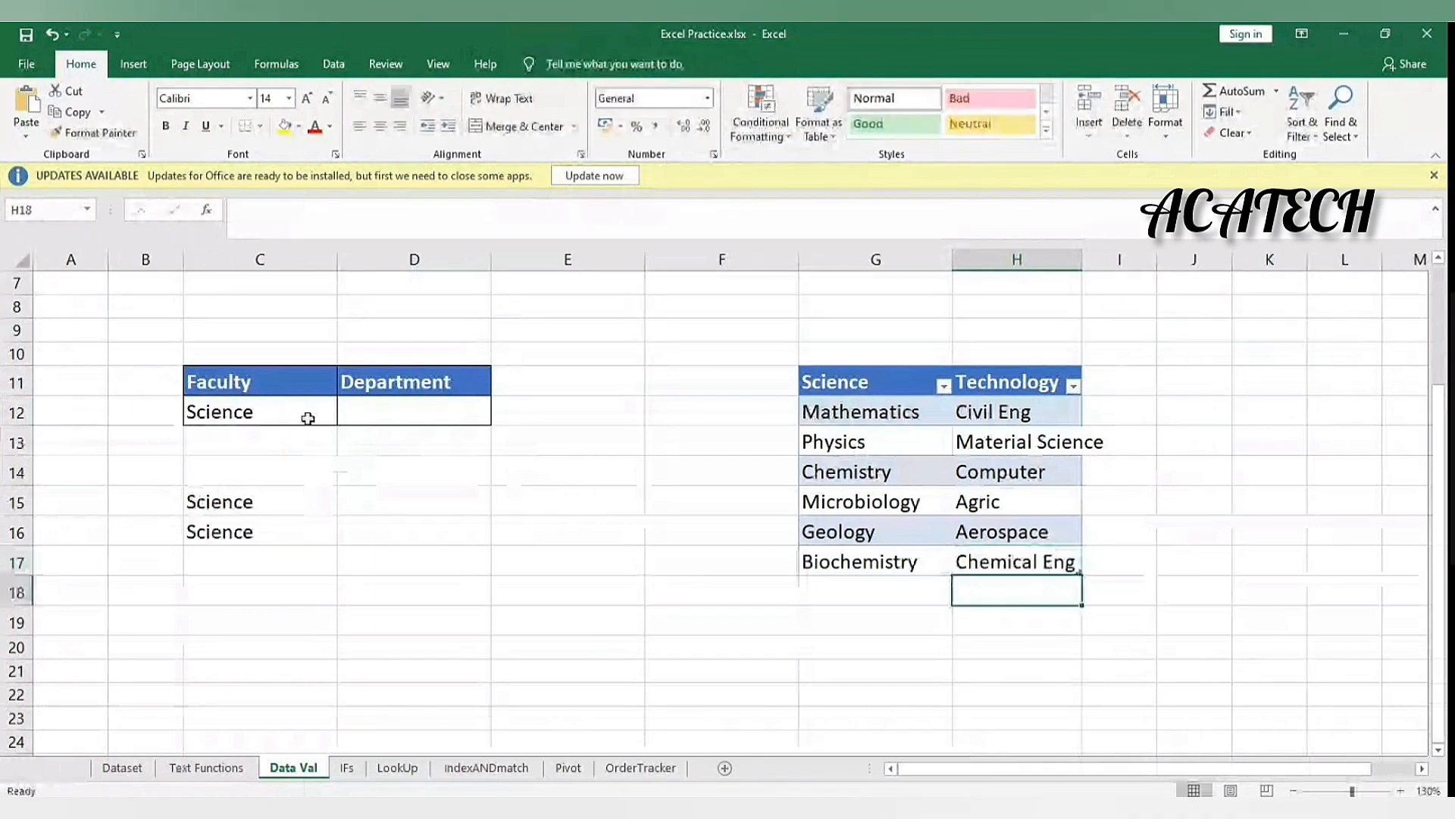
Set the faculty in C12 to Technology and choose Chemical Eng as the department in D12.
click(308, 418)
click(346, 416)
click(358, 439)
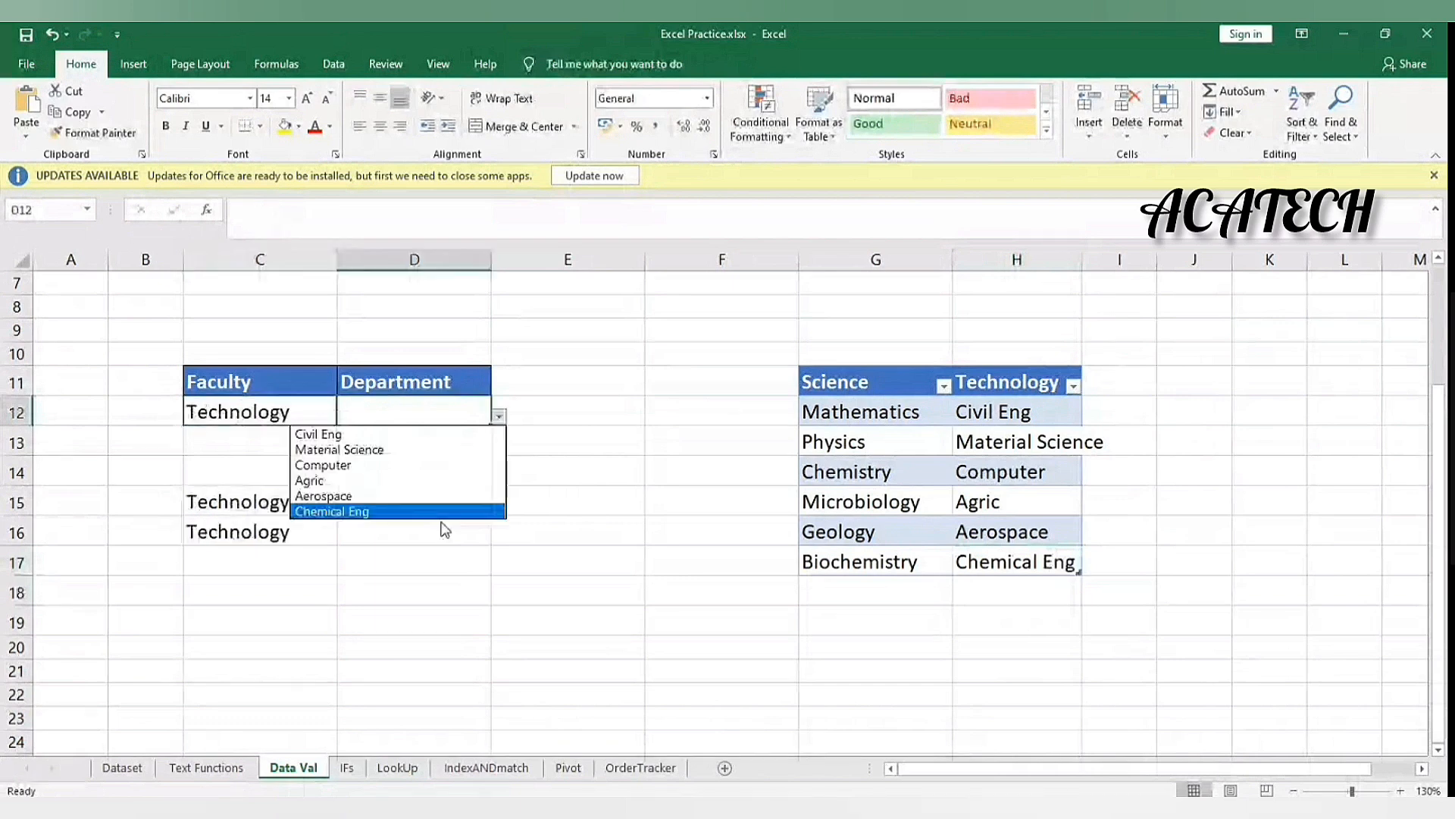
click(441, 514)
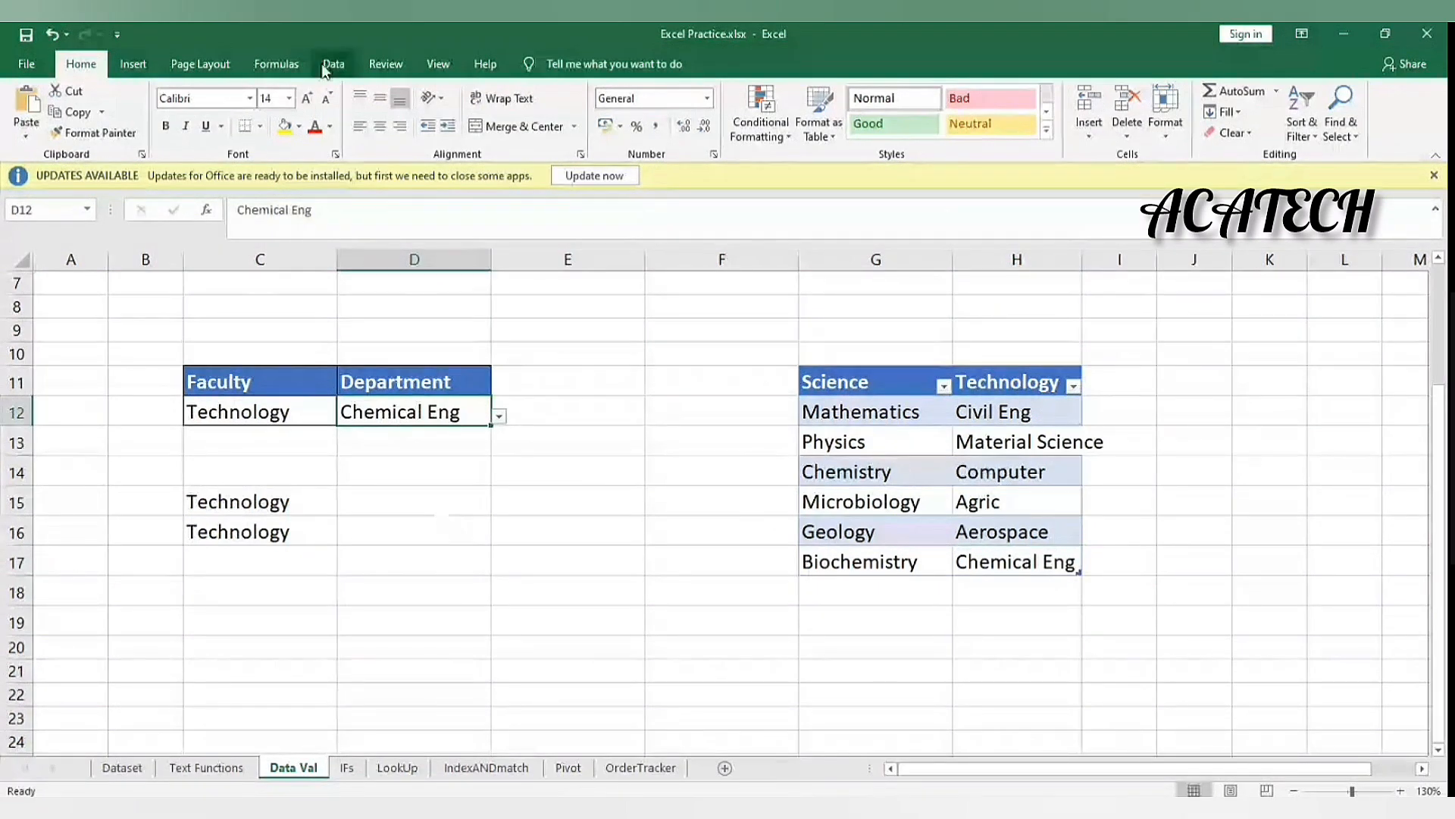
Bring up the commands for formulas and defined names.
click(276, 64)
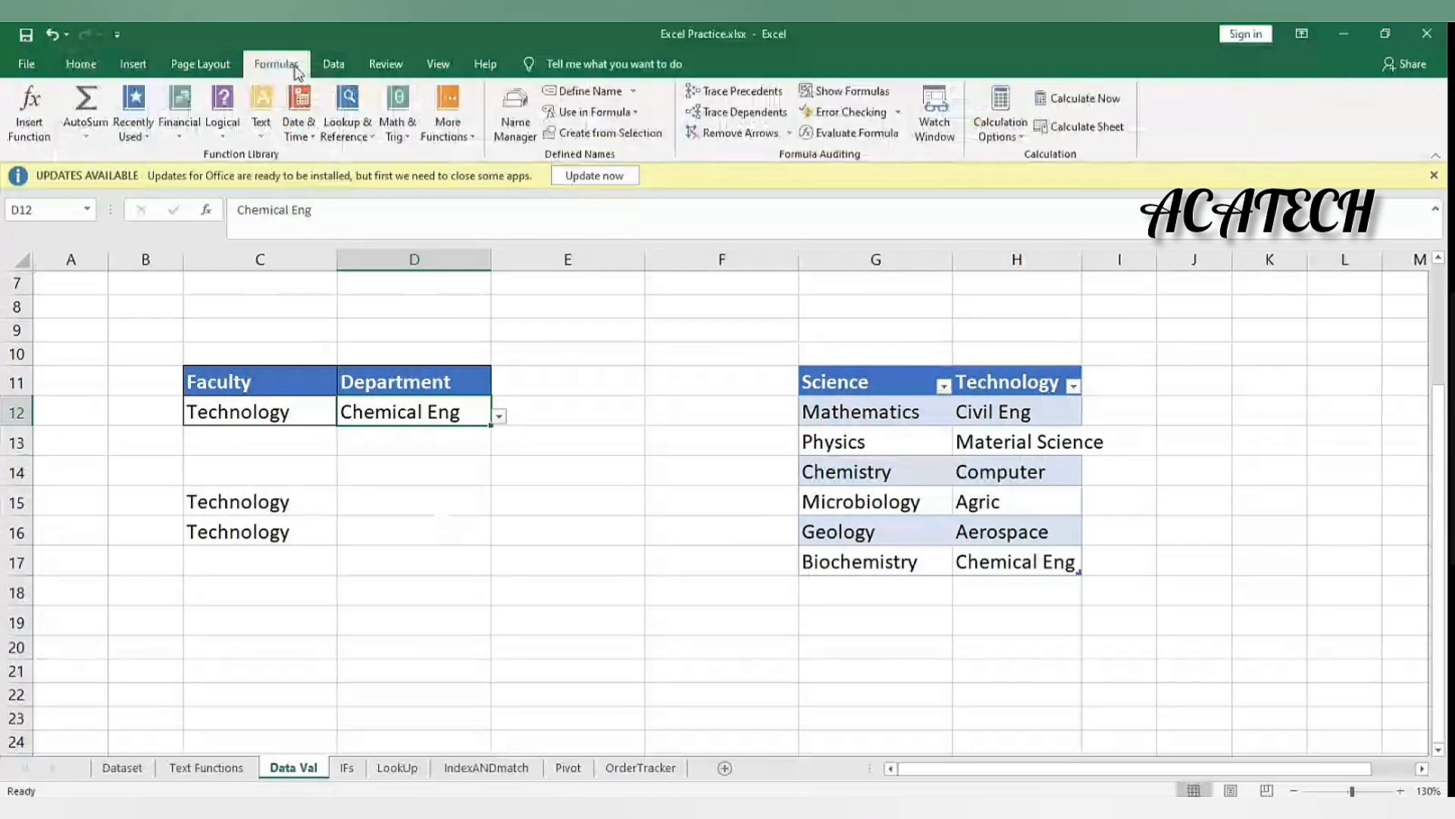